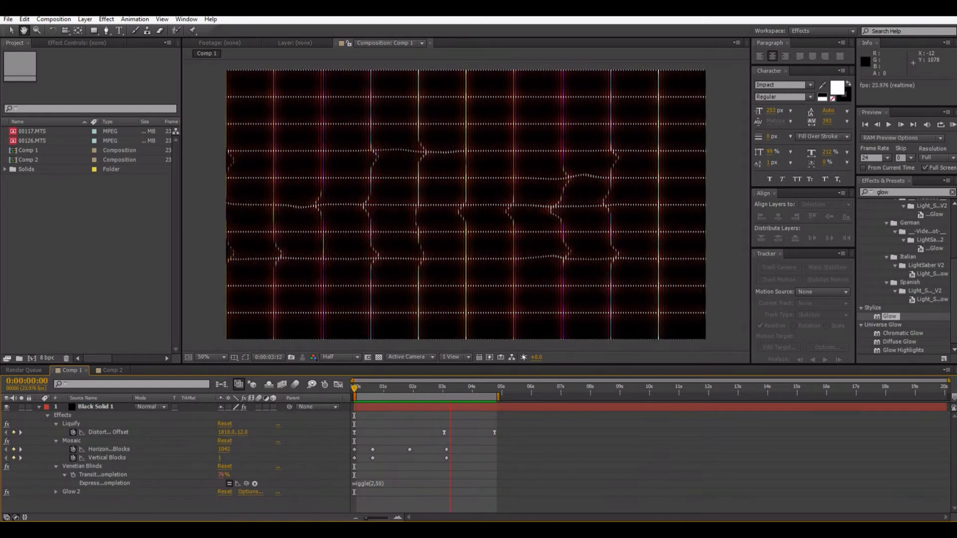
# - Play back the finished distorted grid animation in Comp 1
pyautogui.click(504, 166)
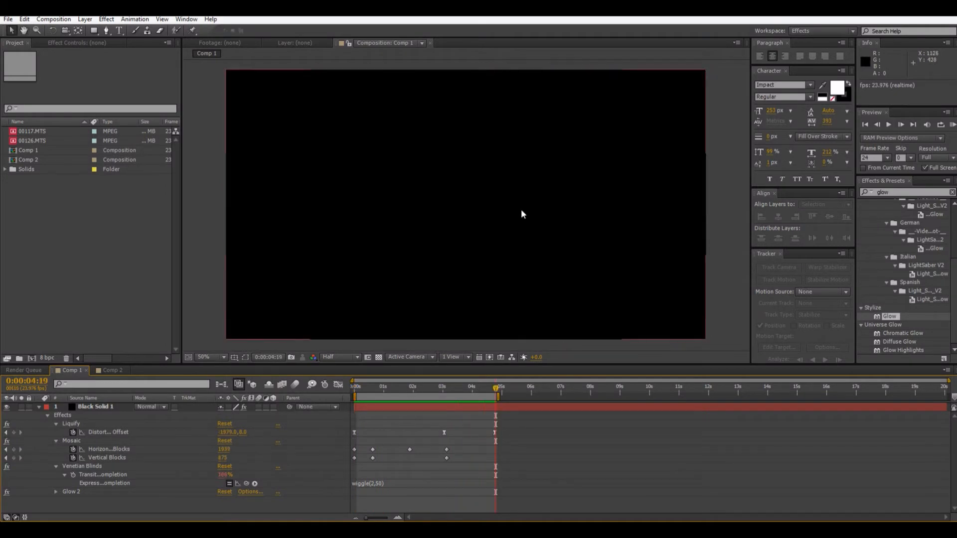
pyautogui.moveTo(438, 391); pyautogui.dragTo(328, 368)
pyautogui.press('space')
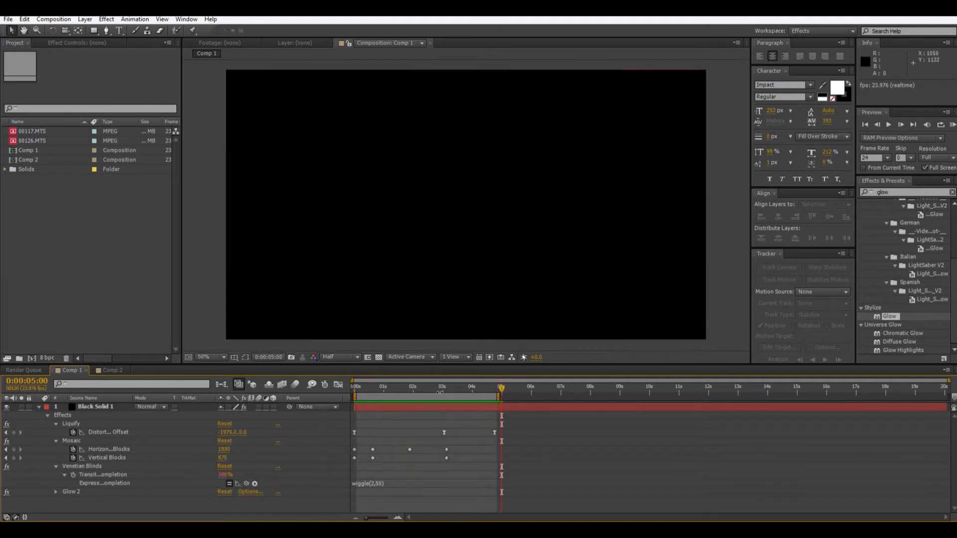
# - Add a new black solid layer to Comp 2 with the default solid settings
pyautogui.click(117, 374)
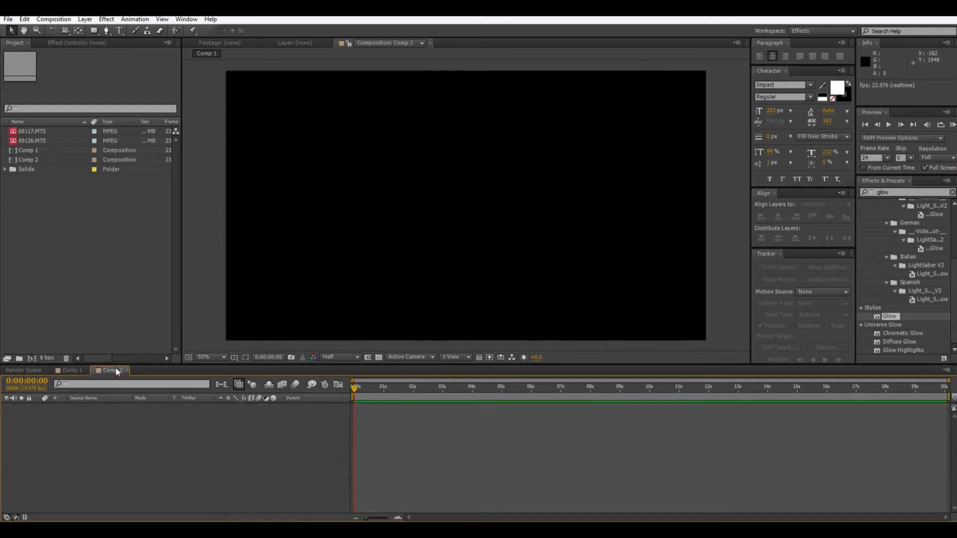
pyautogui.rightClick(131, 441)
pyautogui.moveTo(190, 336)
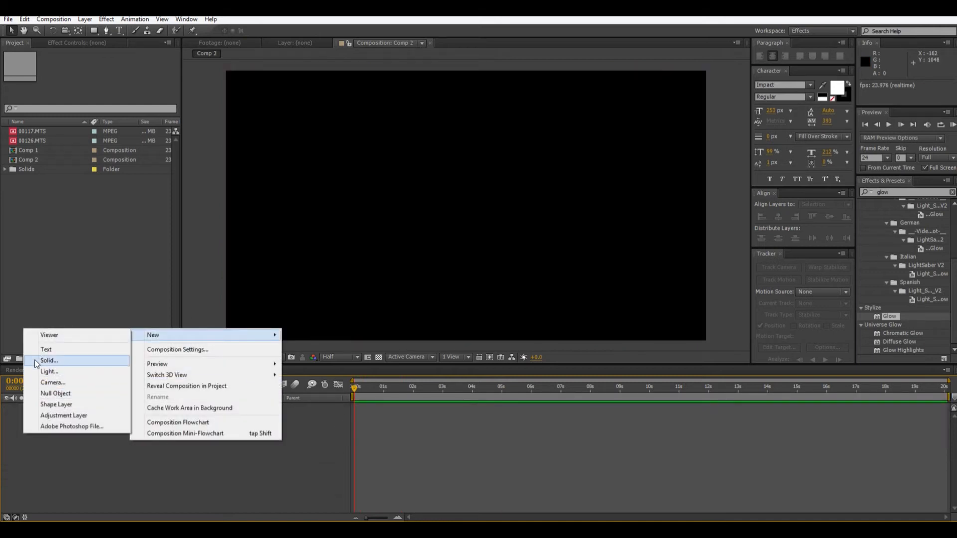
pyautogui.click(49, 361)
pyautogui.click(114, 323)
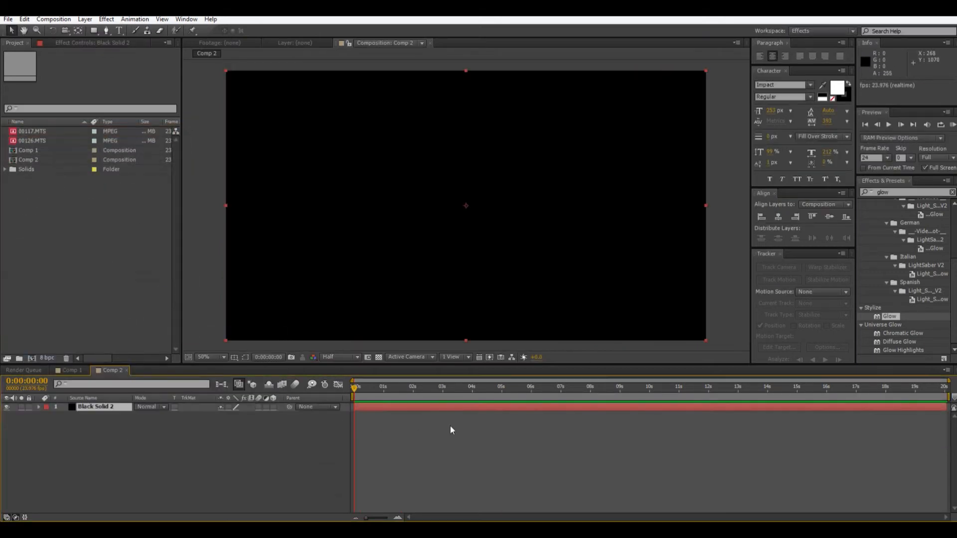
# - Find the Grid effect in the Generate category and apply it to the black solid
pyautogui.click(901, 192)
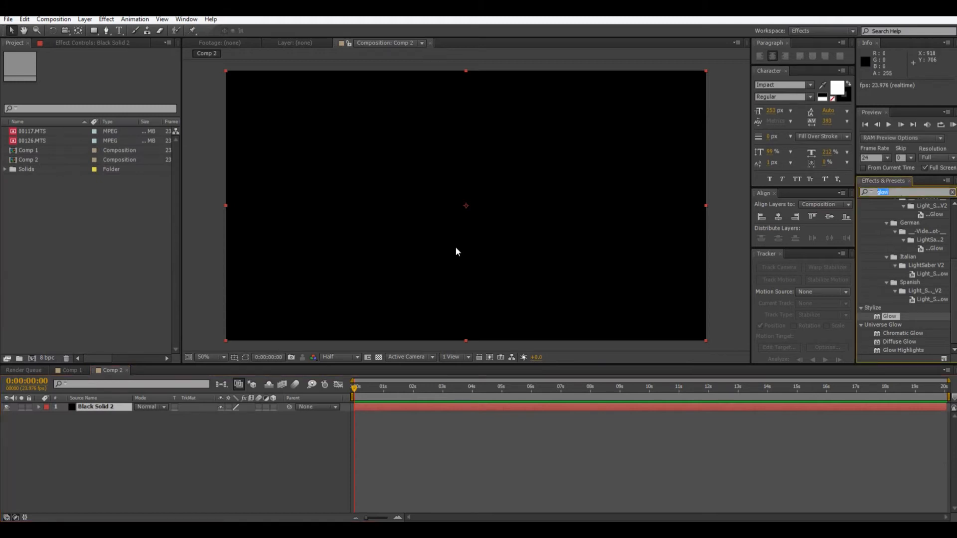
pyautogui.write('grid')
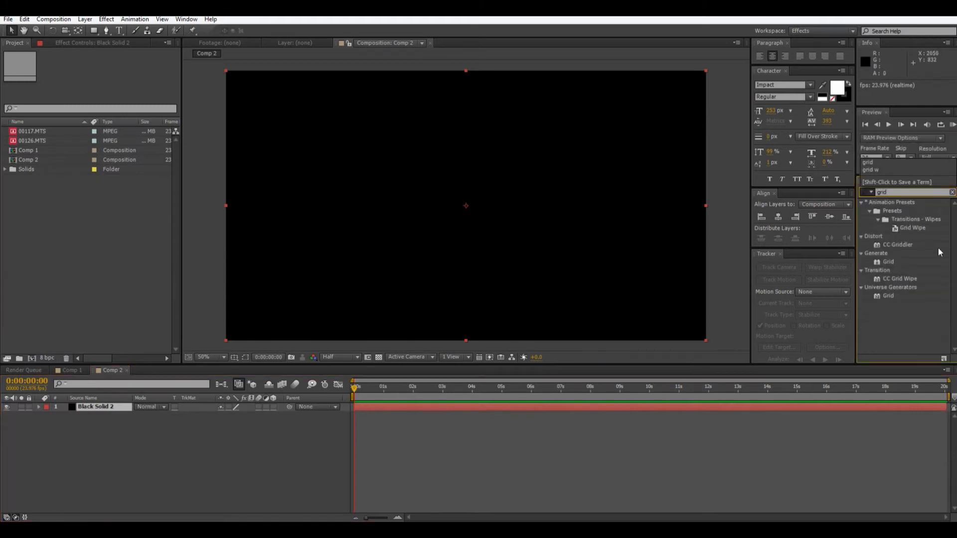
pyautogui.doubleClick(887, 260)
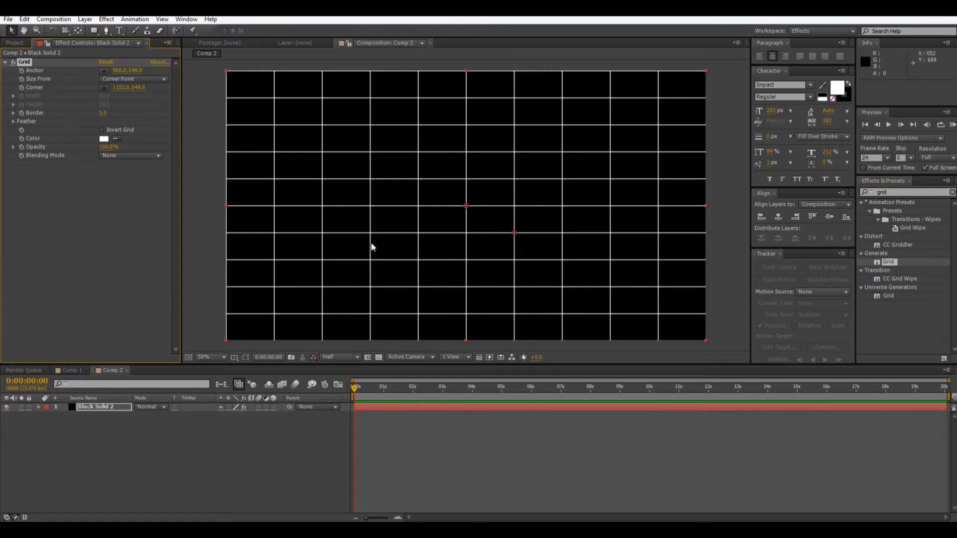
pyautogui.scroll(-2, 505, 313)
pyautogui.click(504, 314)
pyautogui.scroll(3, 504, 313)
pyautogui.scroll(-1, 501, 308)
# - Add the CC Vector Blur effect below Grid and set its amount to 15
pyautogui.click(892, 192)
pyautogui.doubleClick(923, 191)
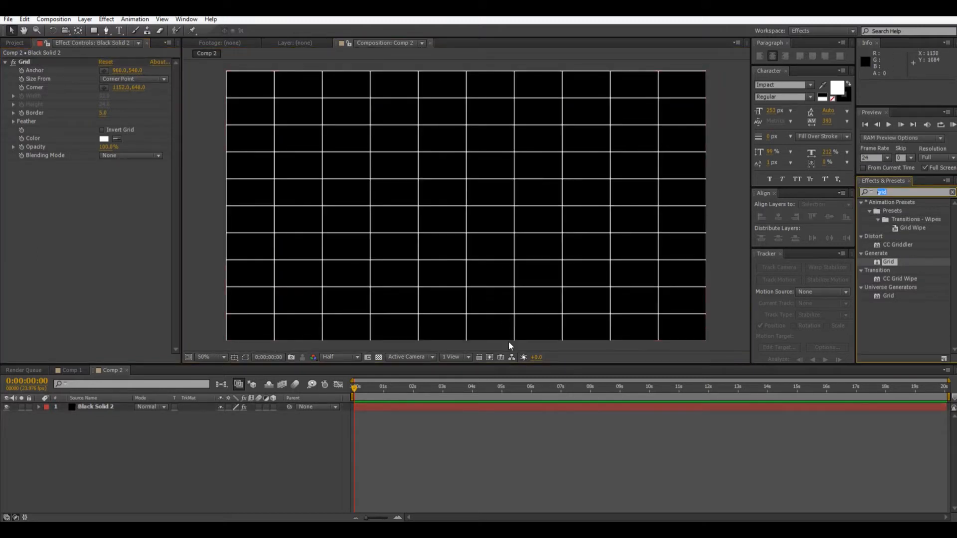
pyautogui.write('vecto')
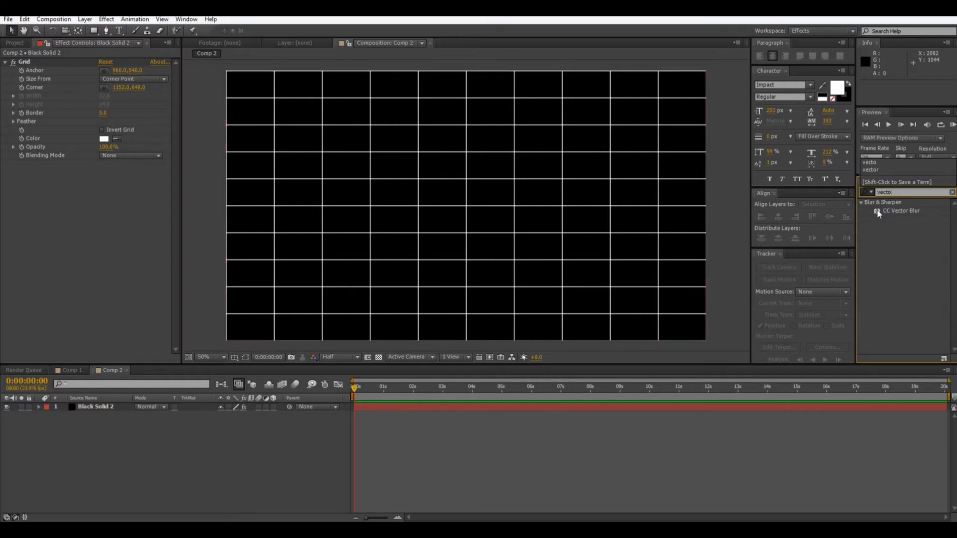
pyautogui.moveTo(878, 213); pyautogui.dragTo(144, 225)
pyautogui.moveTo(108, 184); pyautogui.dragTo(114, 180)
# - Set the grid's border width to 6
pyautogui.scroll(6, 447, 217)
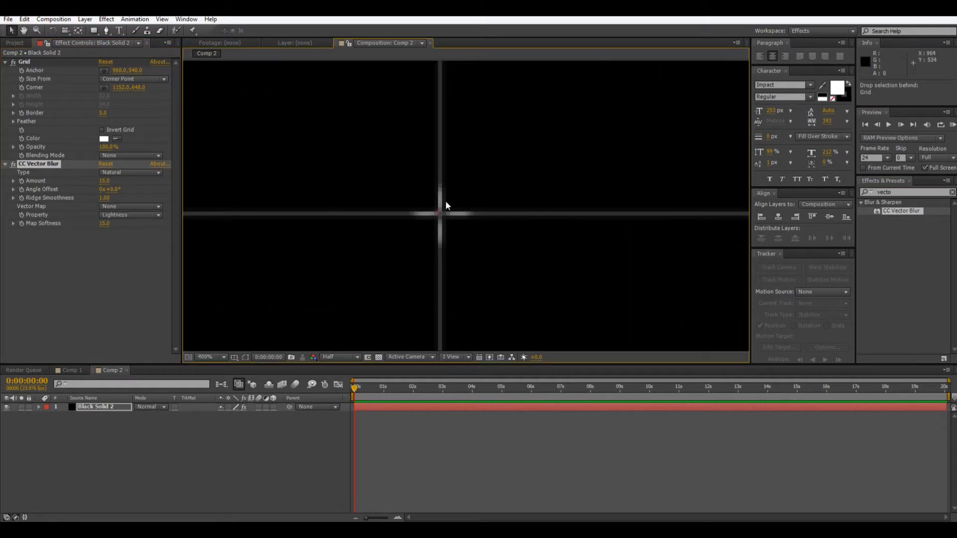
pyautogui.scroll(-3, 448, 214)
pyautogui.moveTo(458, 219); pyautogui.dragTo(504, 167)
pyautogui.scroll(1, 450, 249)
pyautogui.moveTo(456, 259); pyautogui.dragTo(367, 332)
pyautogui.scroll(-1, 389, 293)
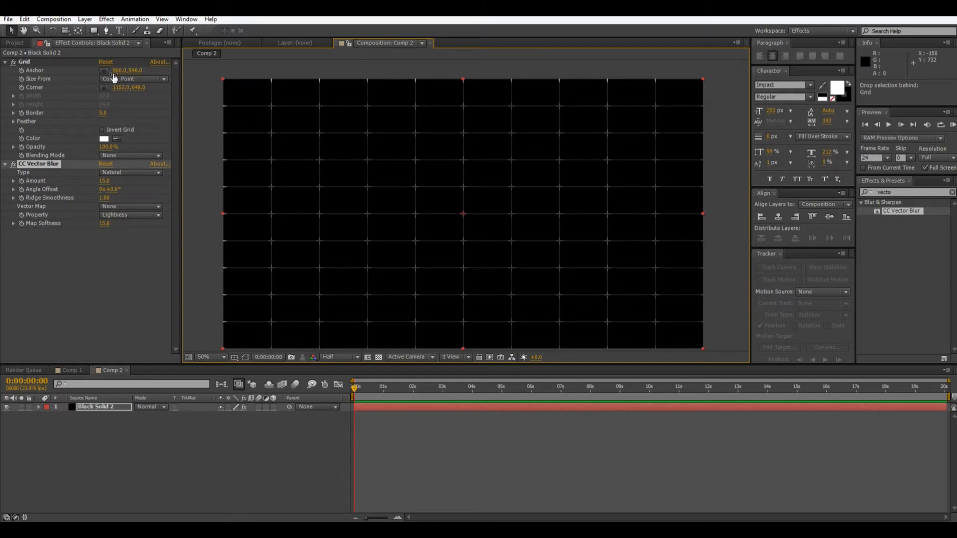
pyautogui.moveTo(103, 114)
pyautogui.mouseDown()
pyautogui.moveTo(125, 114)
pyautogui.moveTo(104, 116)
pyautogui.mouseUp()
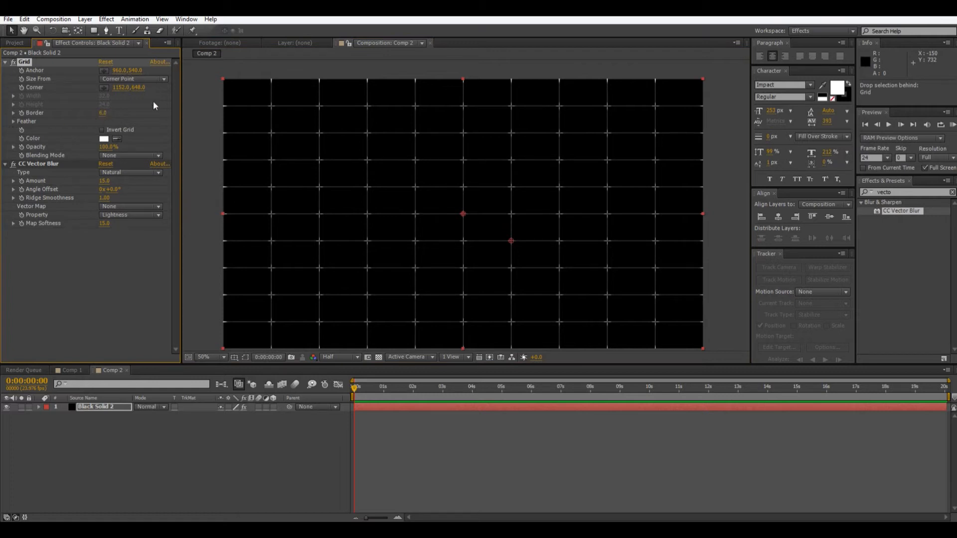
# - Make the grid cells smaller by moving the grid's anchor point to about 988, 562
pyautogui.click(13, 95)
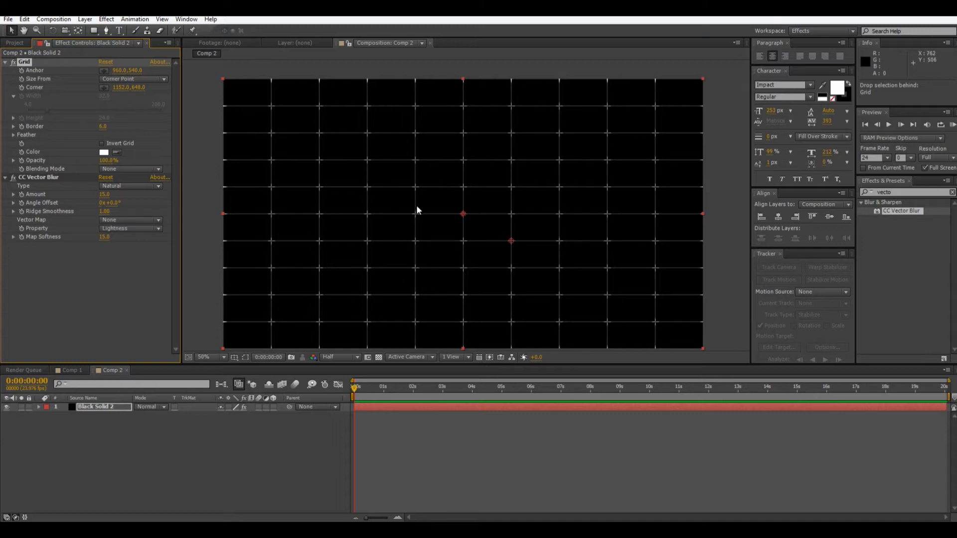
pyautogui.moveTo(462, 215)
pyautogui.mouseDown()
pyautogui.moveTo(444, 198)
pyautogui.moveTo(491, 230)
pyautogui.moveTo(469, 220)
pyautogui.mouseUp()
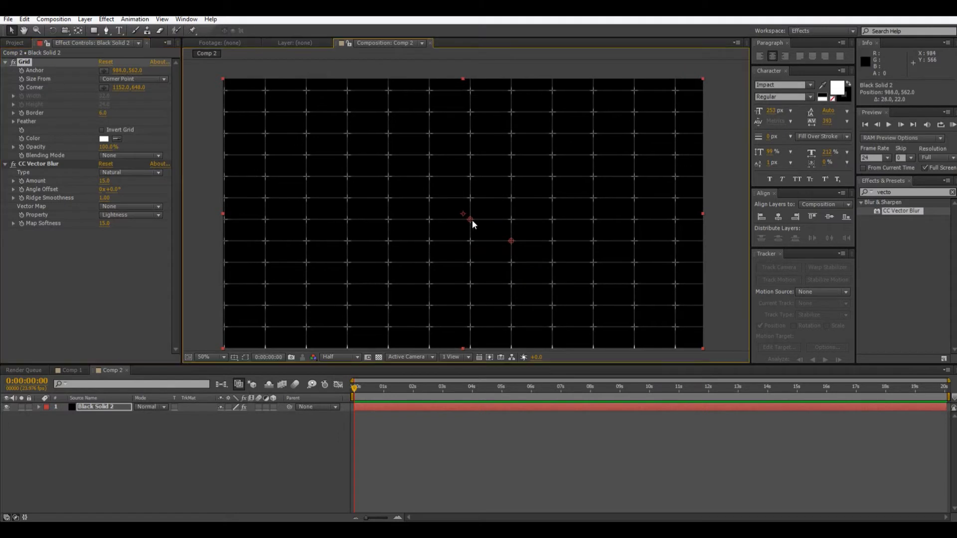
pyautogui.press(',')
pyautogui.click(651, 226)
pyautogui.press('.')
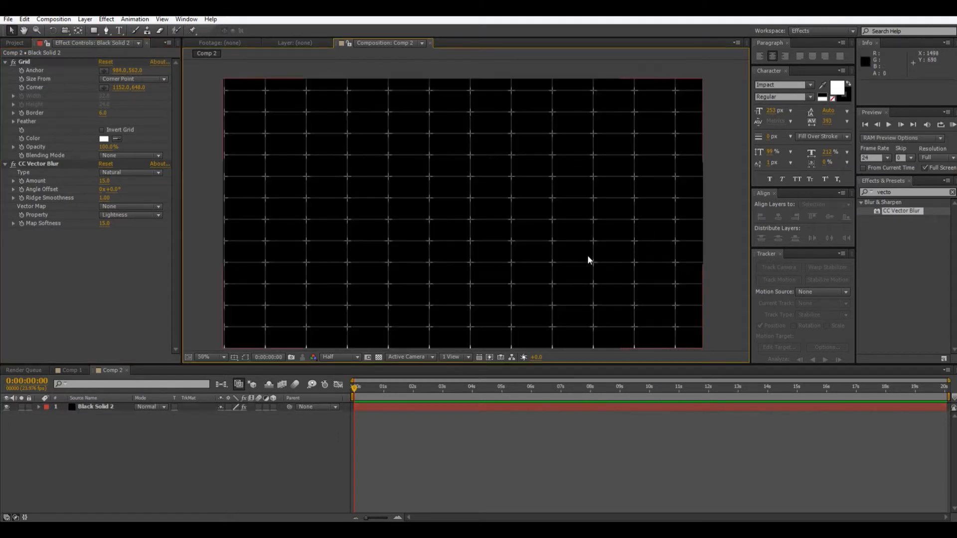
# - Add the Stylize Glow effect below CC Vector Blur on the grid layer
pyautogui.click(931, 191)
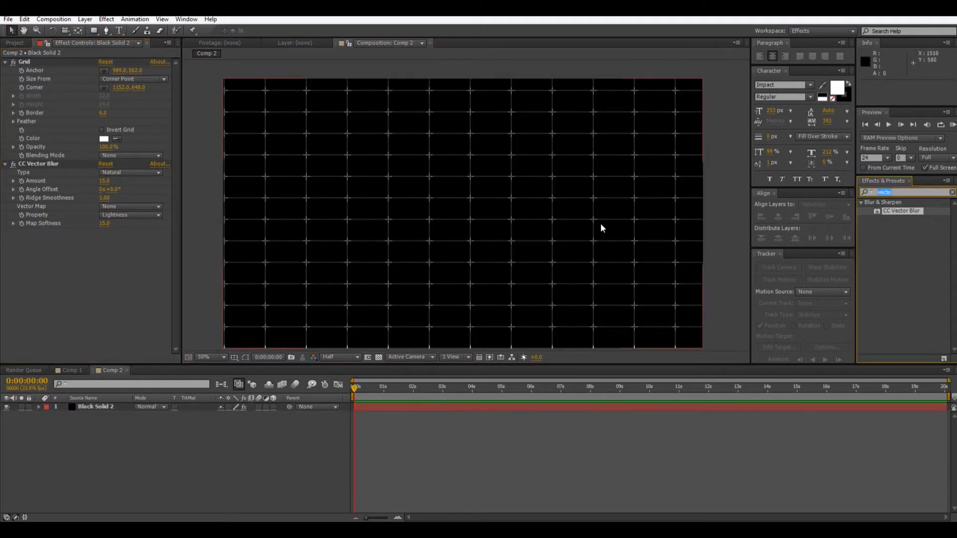
pyautogui.write('glow')
pyautogui.click(798, 205)
pyautogui.press(',')
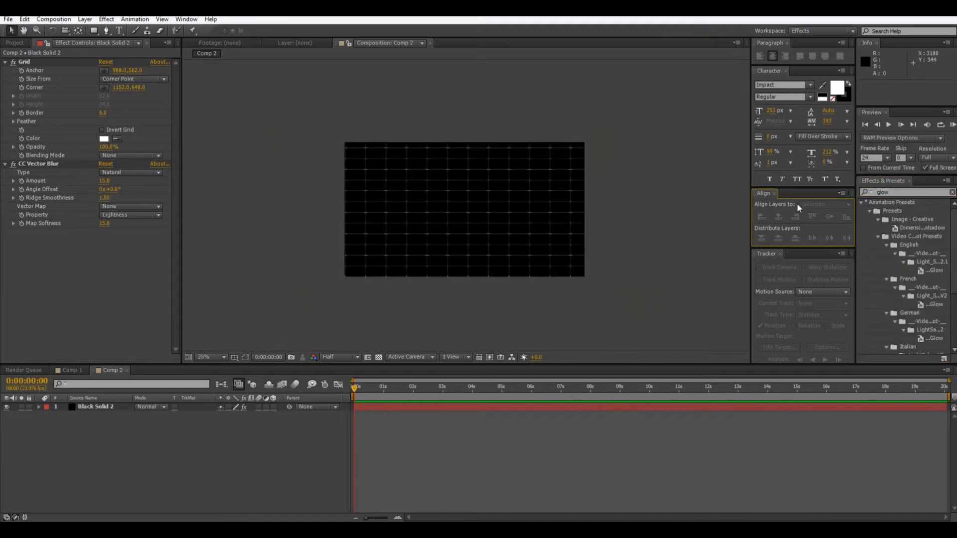
pyautogui.scroll(-4, 893, 352)
pyautogui.moveTo(890, 315); pyautogui.dragTo(90, 314)
pyautogui.press('.')
pyautogui.press('.')
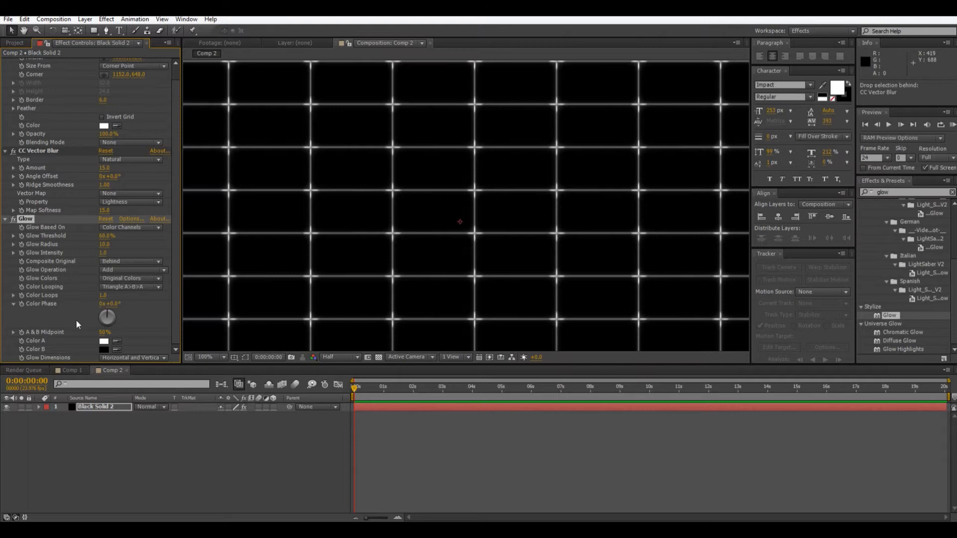
# - Set the glow's Color A to pure red (FF0000) and its Color B to red
pyautogui.click(103, 342)
pyautogui.moveTo(698, 184); pyautogui.dragTo(892, 122)
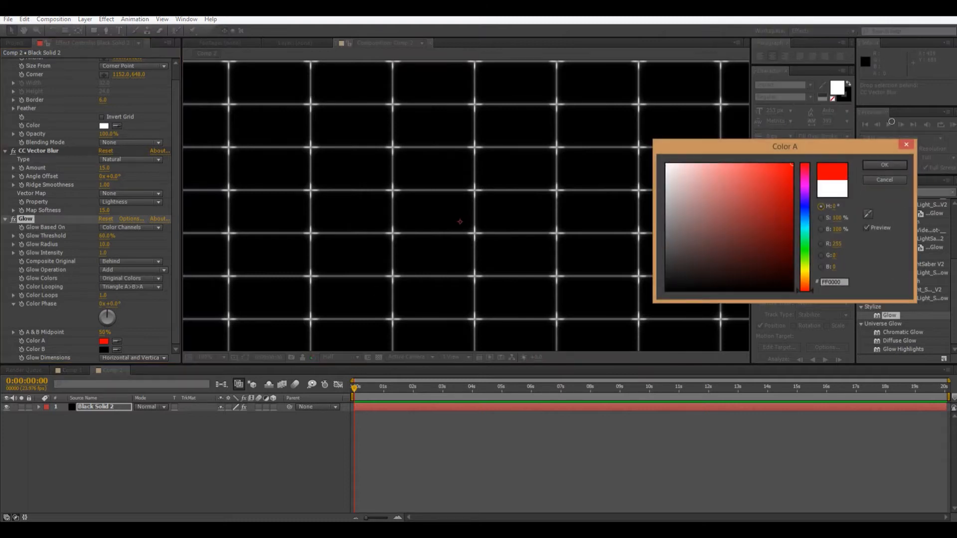
pyautogui.click(882, 166)
pyautogui.click(104, 350)
pyautogui.moveTo(786, 237); pyautogui.dragTo(881, 171)
pyautogui.click(878, 165)
# - Base the glow on the alpha channel, use A & B Colors, and lower the glow threshold to about 13.7%
pyautogui.click(136, 229)
pyautogui.click(147, 239)
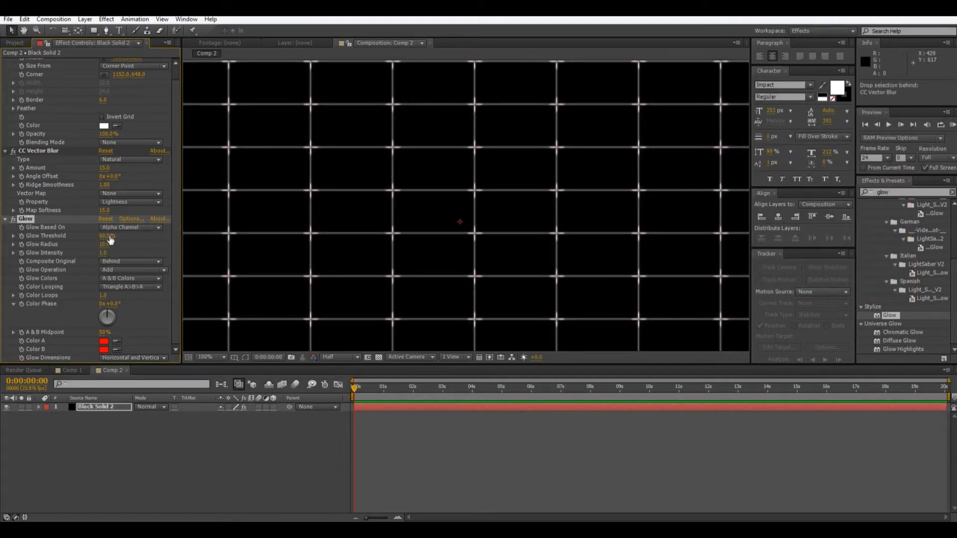
pyautogui.moveTo(85, 247); pyautogui.dragTo(51, 269)
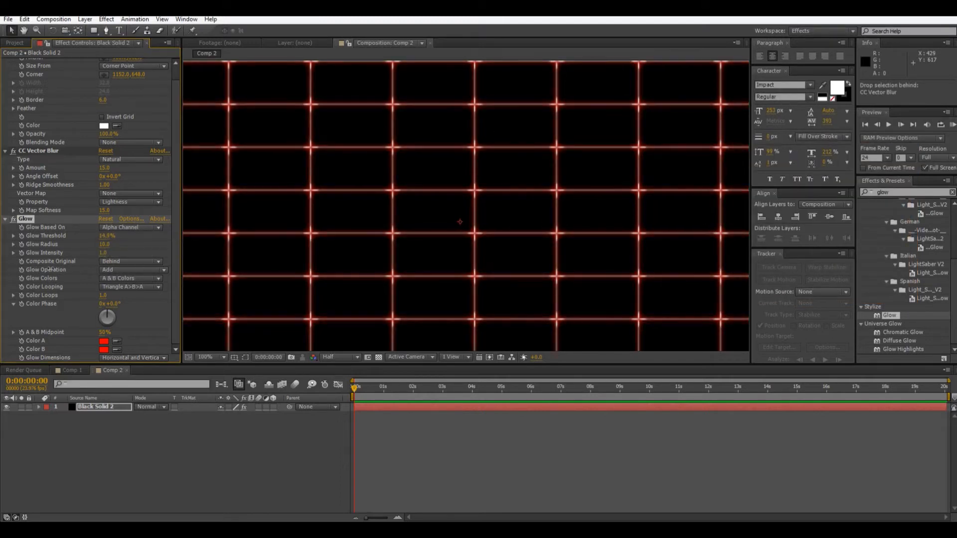
# - Find the Liquify effect and add it below Glow on the grid layer
pyautogui.scroll(-2, 561, 233)
pyautogui.scroll(1, 547, 230)
pyautogui.moveTo(547, 231); pyautogui.dragTo(540, 226)
pyautogui.click(719, 214)
pyautogui.press('.')
pyautogui.press(',')
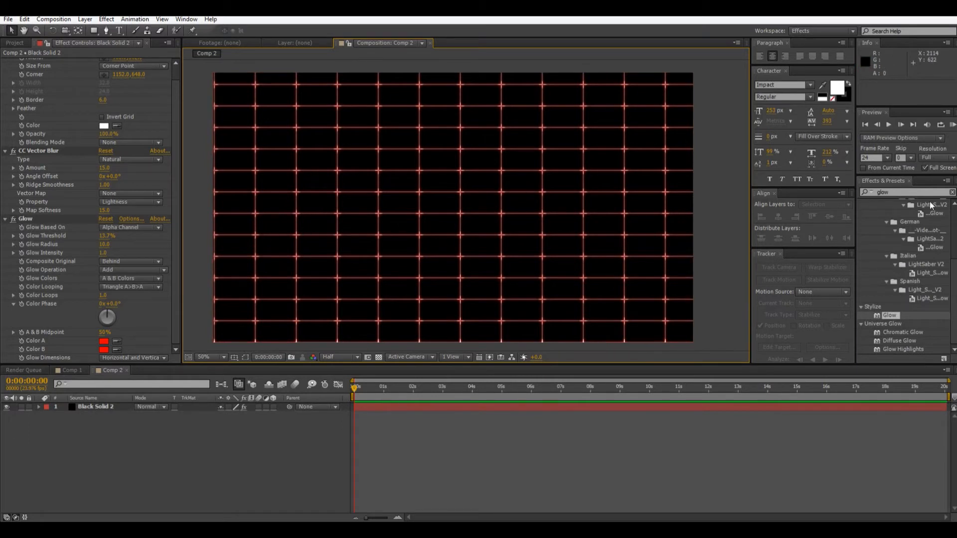
pyautogui.click(920, 193)
pyautogui.write('liqu')
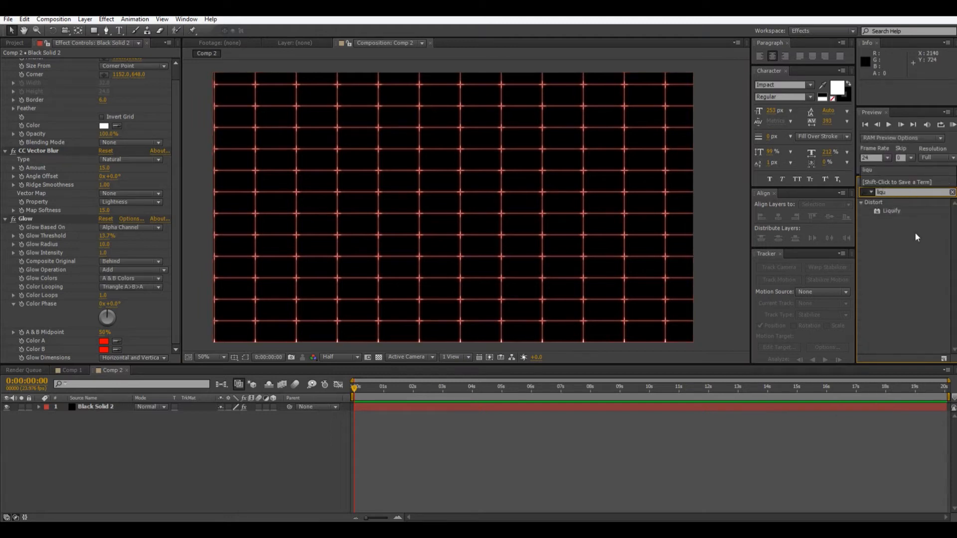
pyautogui.moveTo(892, 214)
pyautogui.mouseDown()
pyautogui.moveTo(135, 290)
pyautogui.moveTo(12, 333)
pyautogui.moveTo(52, 309)
pyautogui.mouseUp()
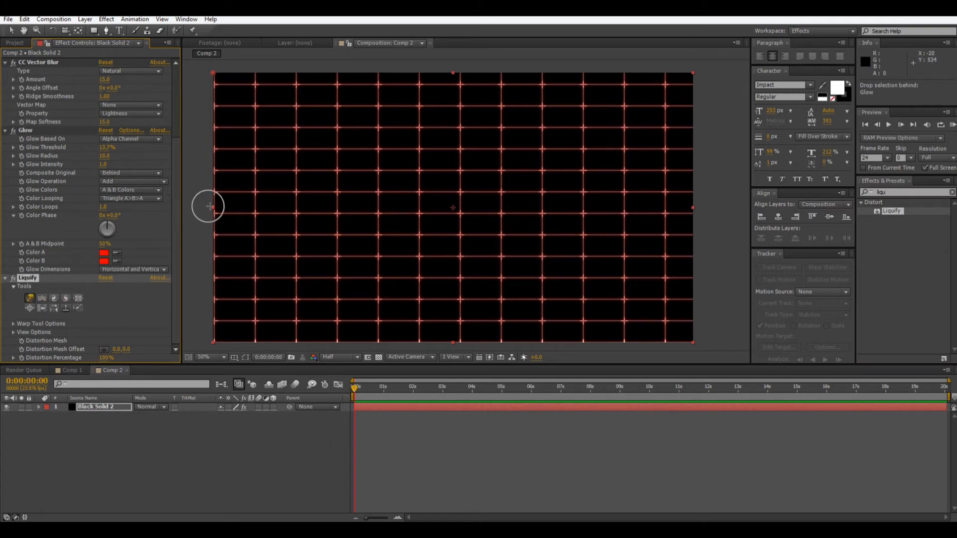
# - Warp the grid lines with Liquify strokes in a band across the full width of the middle rows
pyautogui.moveTo(303, 211)
pyautogui.mouseDown()
pyautogui.moveTo(416, 201)
pyautogui.moveTo(464, 216)
pyautogui.moveTo(609, 199)
pyautogui.moveTo(697, 217)
pyautogui.moveTo(705, 244)
pyautogui.mouseUp()
pyautogui.moveTo(200, 211)
pyautogui.mouseDown()
pyautogui.moveTo(585, 210)
pyautogui.moveTo(654, 221)
pyautogui.moveTo(675, 171)
pyautogui.moveTo(594, 186)
pyautogui.moveTo(444, 174)
pyautogui.mouseUp()
pyautogui.moveTo(506, 178)
pyautogui.mouseDown()
pyautogui.moveTo(373, 162)
pyautogui.moveTo(260, 176)
pyautogui.moveTo(194, 160)
pyautogui.mouseUp()
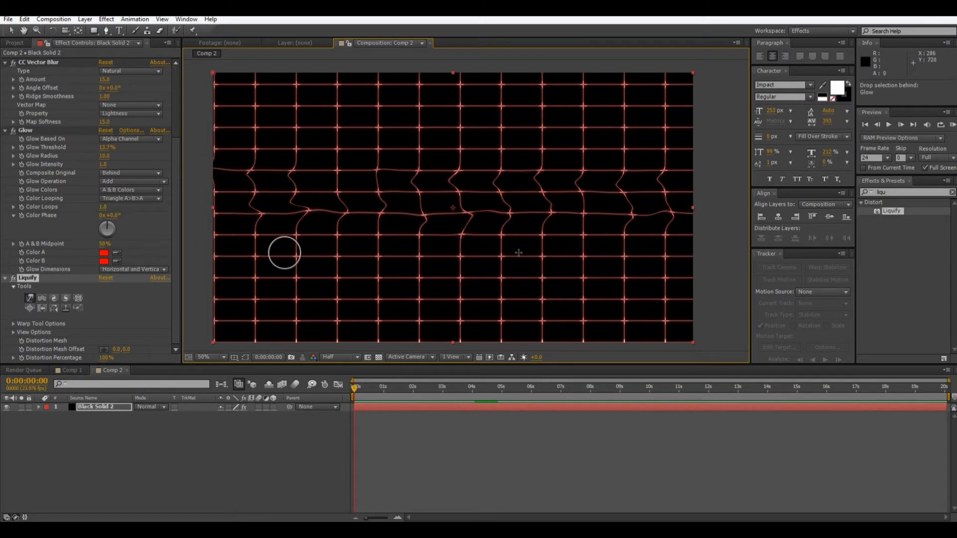
pyautogui.moveTo(701, 229)
pyautogui.mouseDown()
pyautogui.moveTo(551, 260)
pyautogui.moveTo(447, 241)
pyautogui.moveTo(266, 243)
pyautogui.moveTo(201, 223)
pyautogui.mouseUp()
pyautogui.moveTo(214, 255)
pyautogui.mouseDown()
pyautogui.moveTo(315, 208)
pyautogui.moveTo(399, 192)
pyautogui.mouseUp()
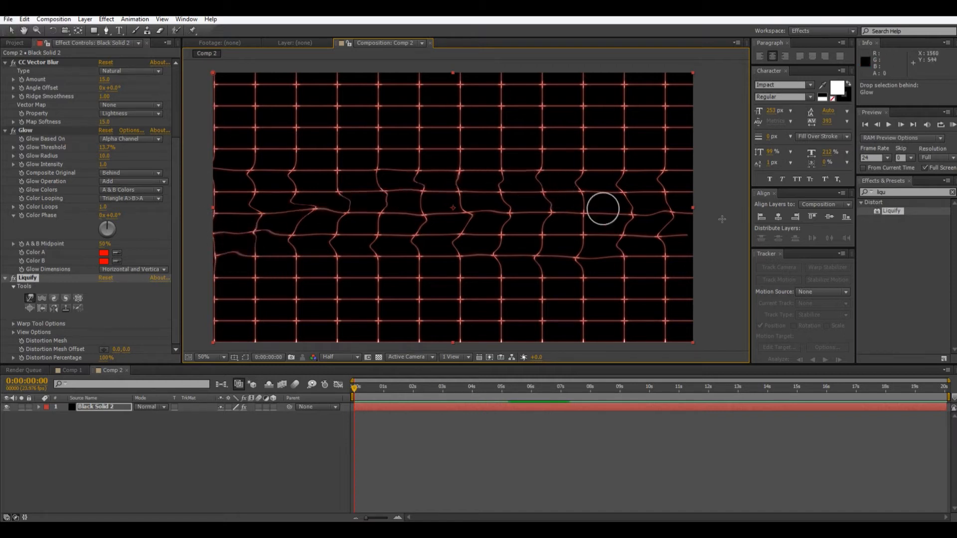
pyautogui.moveTo(673, 246)
pyautogui.mouseDown()
pyautogui.moveTo(301, 206)
pyautogui.moveTo(246, 184)
pyautogui.mouseUp()
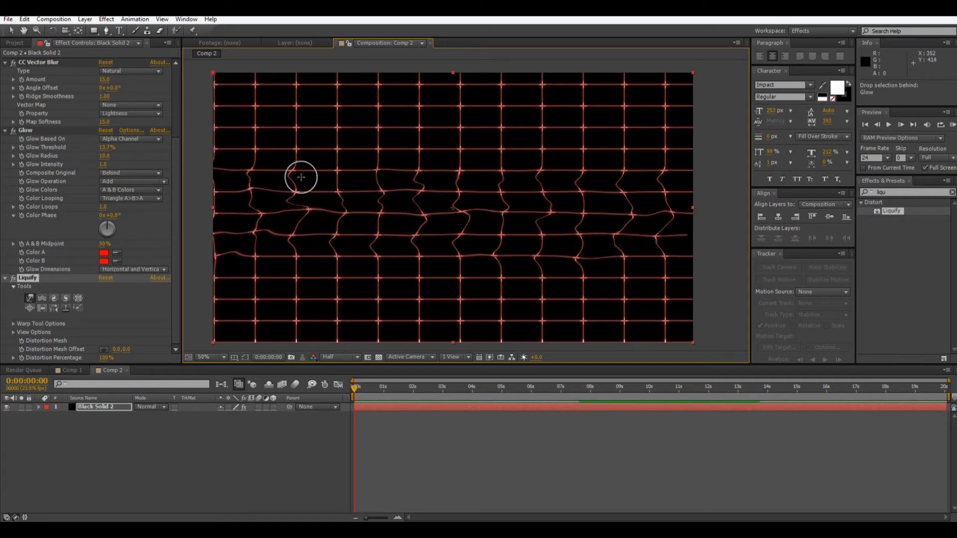
pyautogui.click(139, 320)
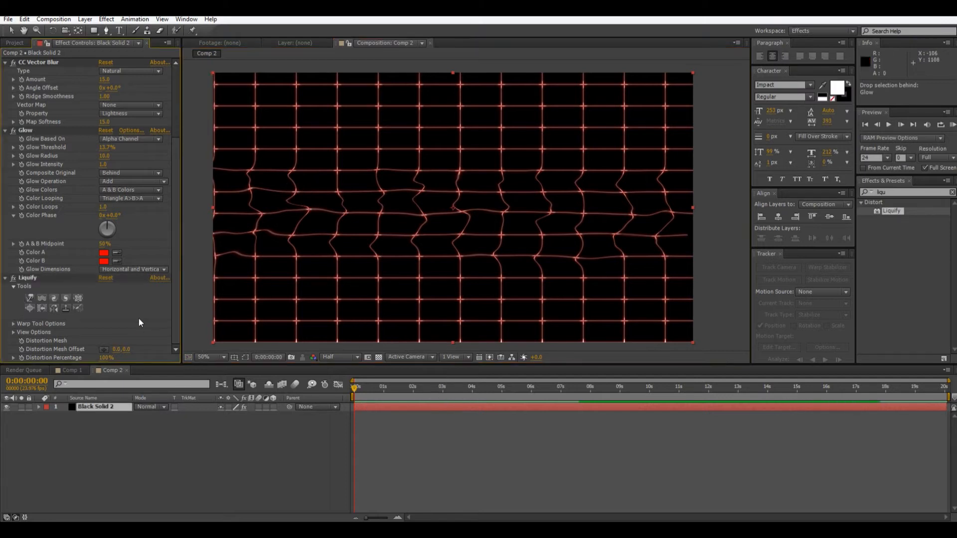
# - Enable keyframing for Liquify's Distortion Mesh Offset at 0 s and place it just past the frame's upper-right corner, about 1948, -16
pyautogui.click(21, 351)
pyautogui.click(104, 351)
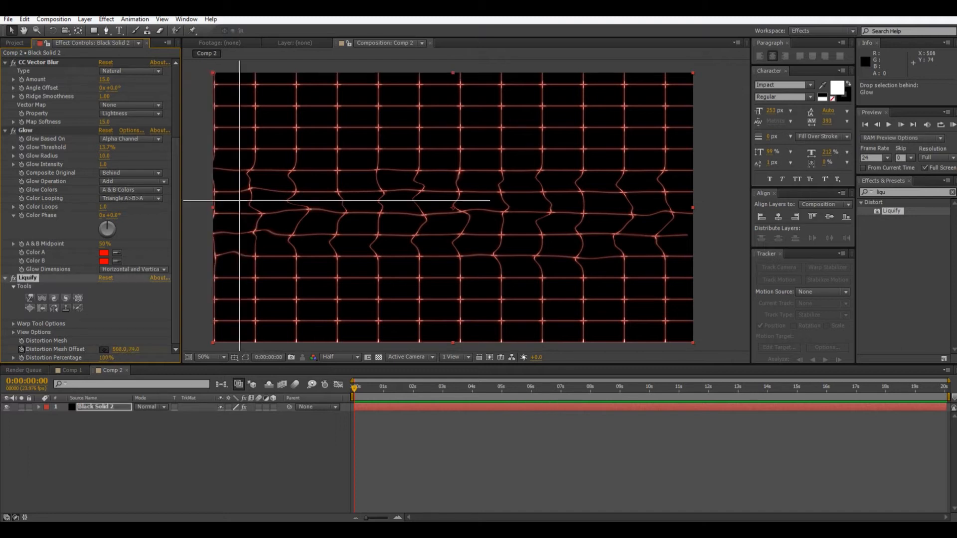
pyautogui.click(681, 67)
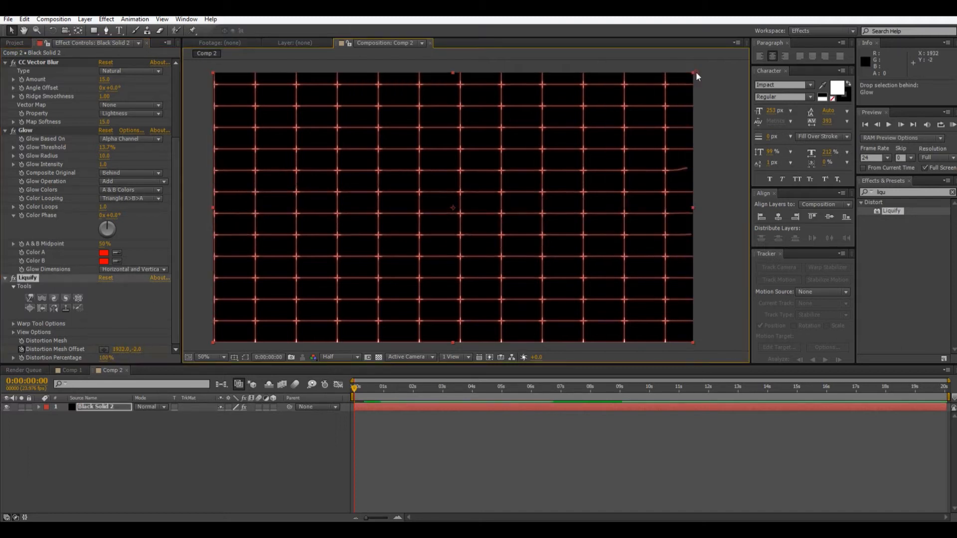
pyautogui.moveTo(642, 74); pyautogui.dragTo(718, 75)
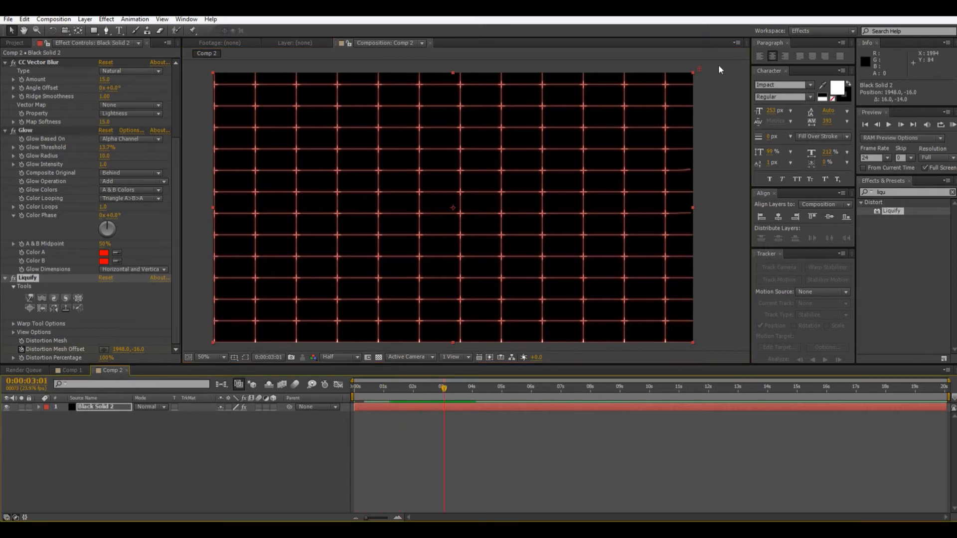
# - At 0:00:03:01, move the Distortion Mesh Offset horizontally to about -2186, beyond the frame's left edge, and preview the animation up to that time
pyautogui.moveTo(703, 70)
pyautogui.mouseDown()
pyautogui.moveTo(252, 79)
pyautogui.moveTo(10, 62)
pyautogui.mouseUp()
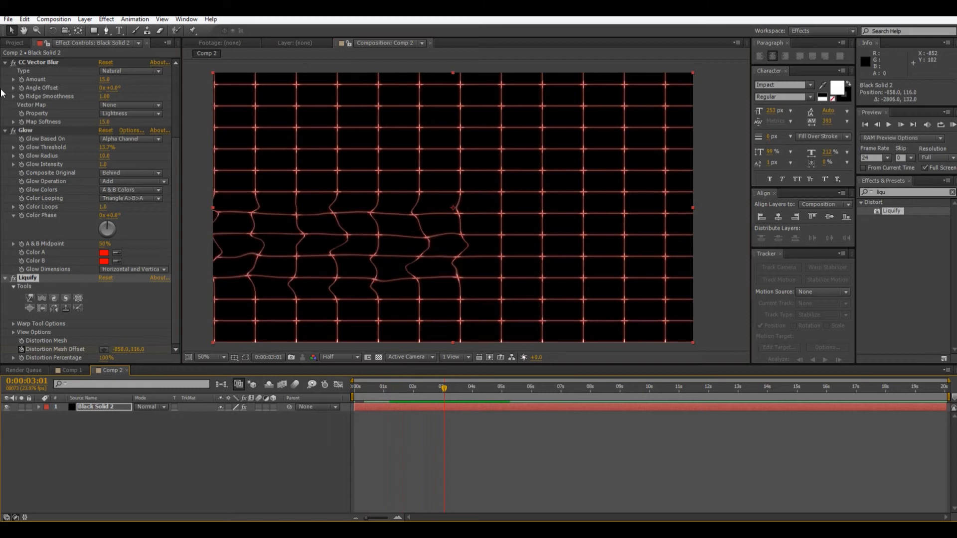
pyautogui.scroll(-3, 535, 237)
pyautogui.moveTo(351, 169); pyautogui.dragTo(264, 176)
pyautogui.click(329, 257)
pyautogui.scroll(3, 334, 258)
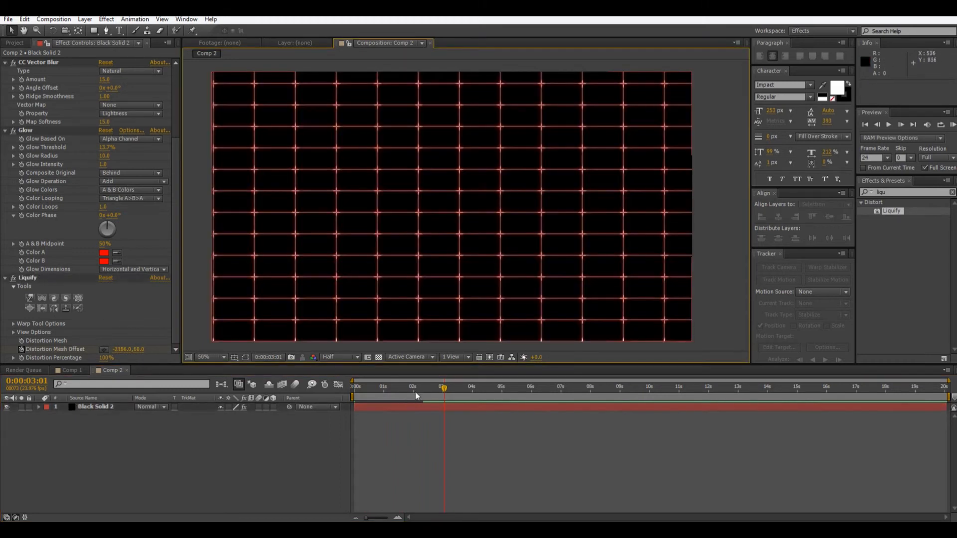
pyautogui.press('KP_0')
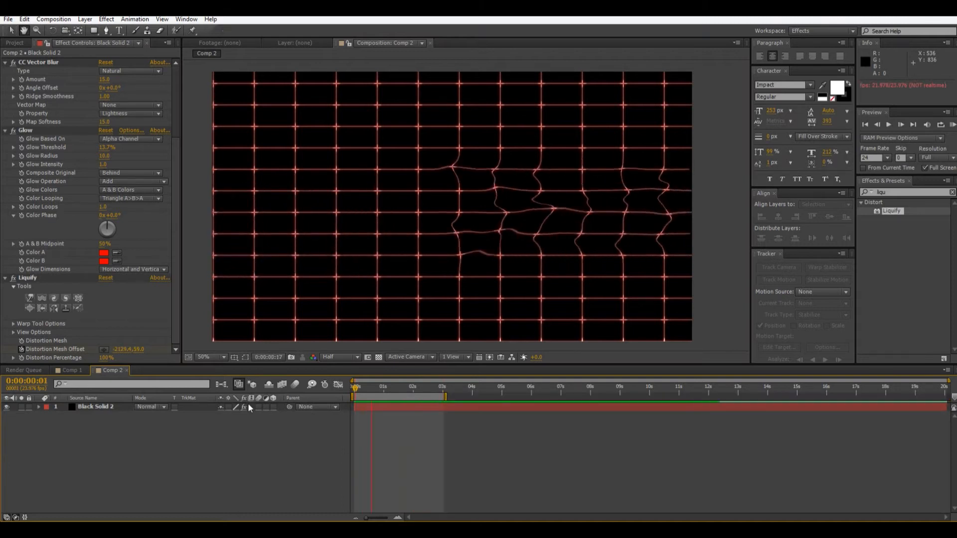
# - Stop the preview, find the Mosaic effect and add it below Liquify on the grid layer
pyautogui.press('space')
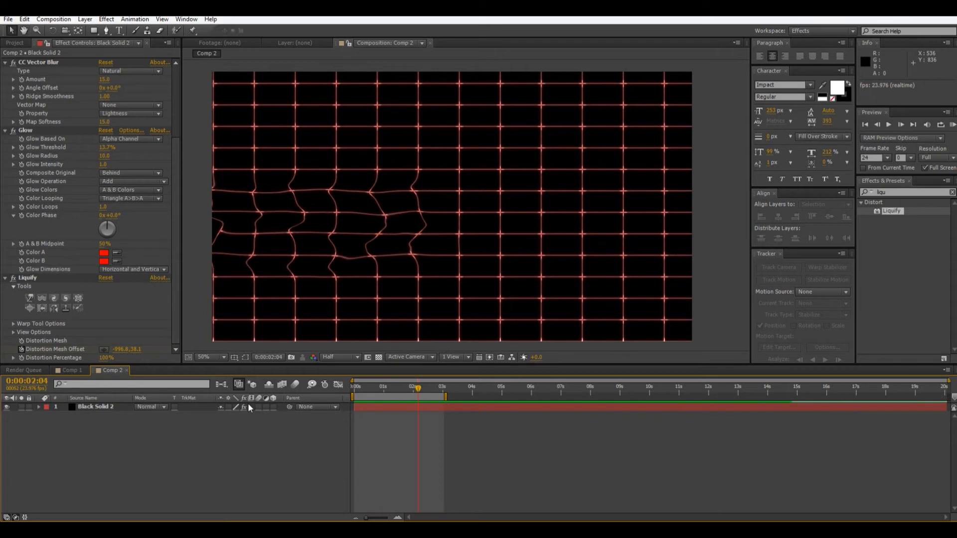
pyautogui.click(917, 193)
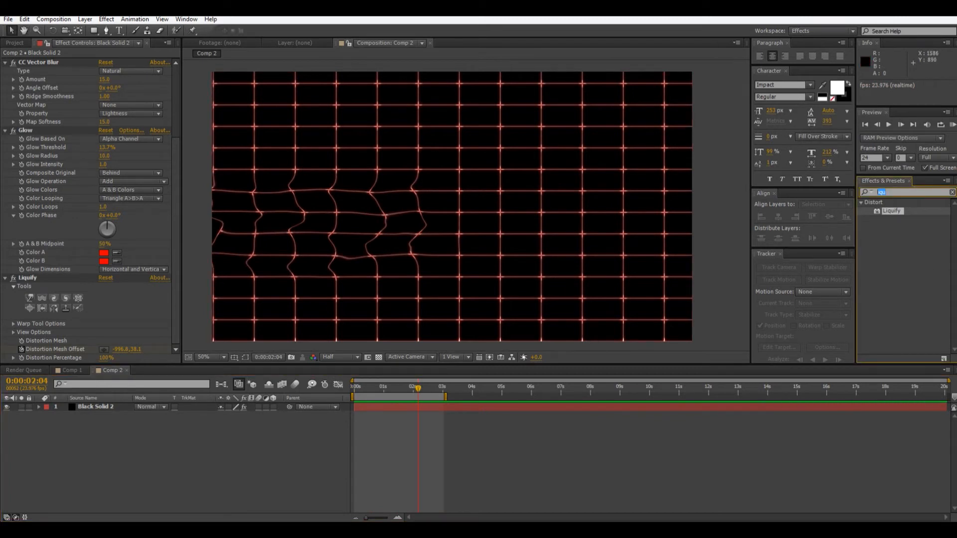
pyautogui.write('mosai')
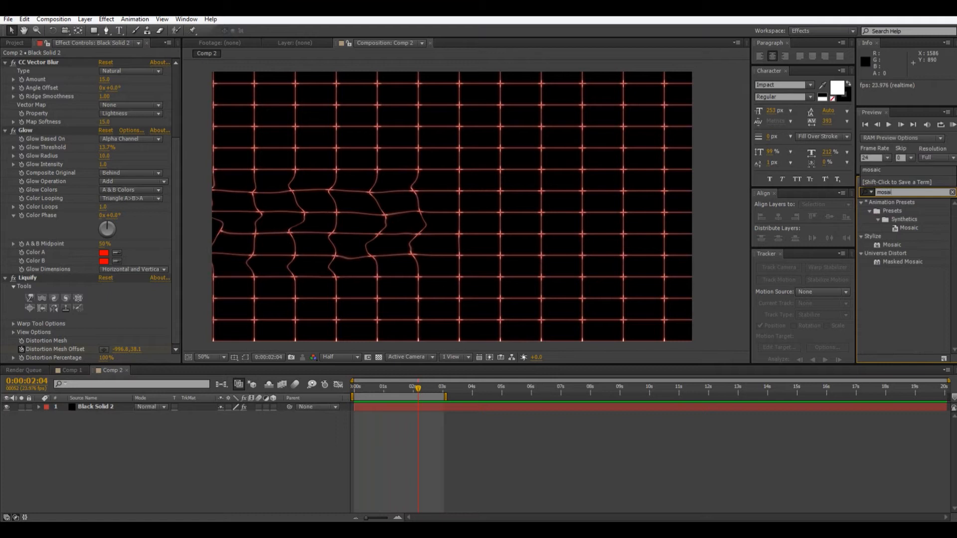
pyautogui.moveTo(892, 246); pyautogui.dragTo(77, 332)
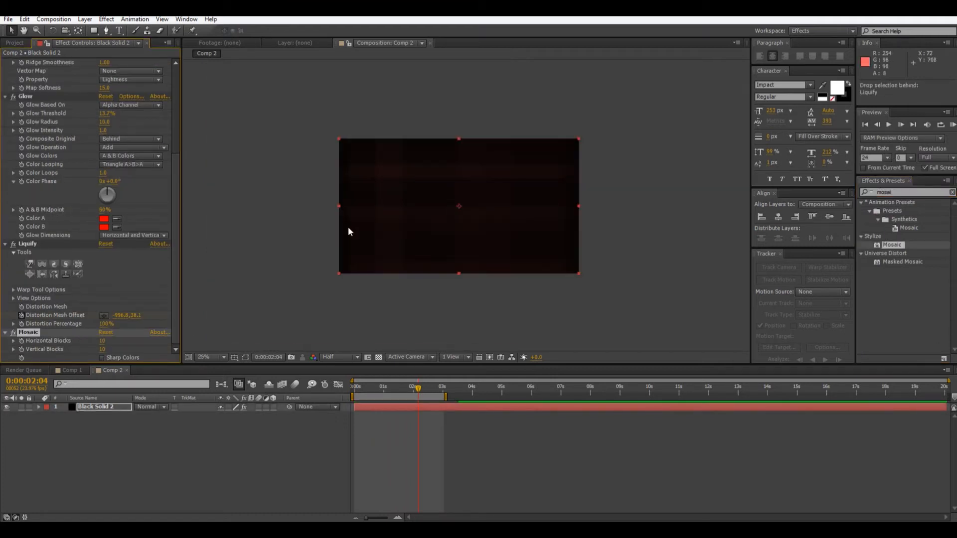
# - Enable Sharp Colors for Mosaic, raise Horizontal Blocks to about 499 and set Vertical Blocks to 2
pyautogui.click(108, 357)
pyautogui.moveTo(103, 342); pyautogui.dragTo(340, 341)
pyautogui.moveTo(94, 351); pyautogui.dragTo(93, 351)
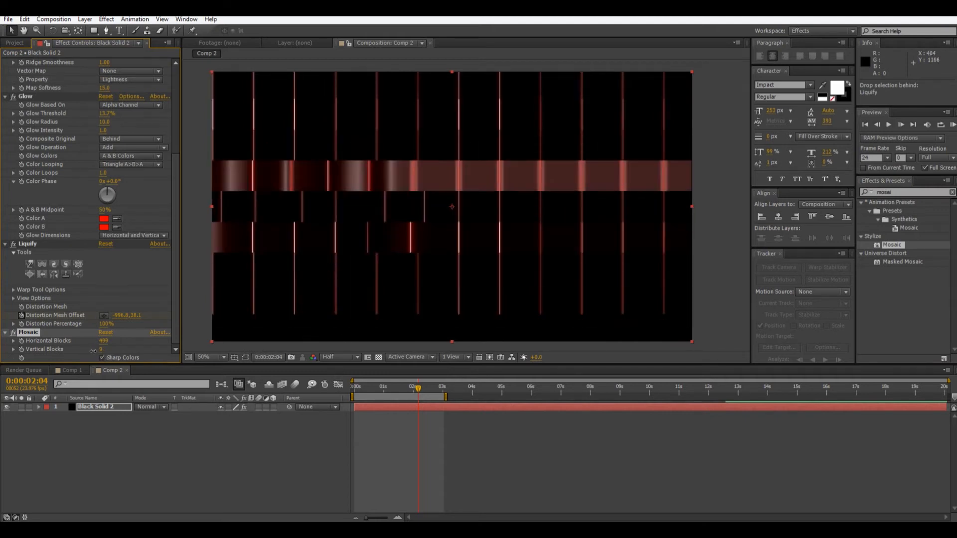
pyautogui.click(101, 350)
pyautogui.write('2')
pyautogui.press('Return')
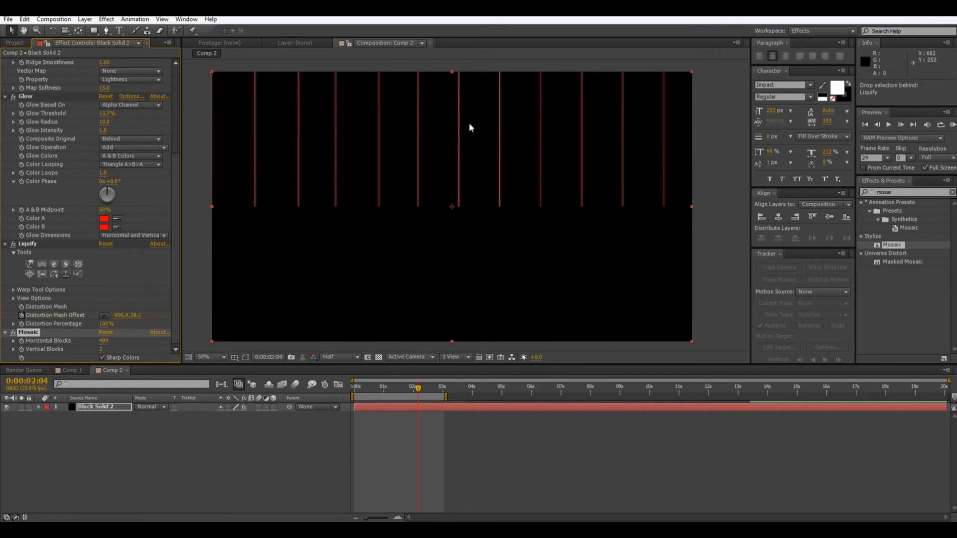
# - Enable keyframing for both Mosaic block counts at 0 s, then at 0:00:00:09 set Vertical Blocks to about 118 and Horizontal Blocks to about 94
pyautogui.moveTo(350, 395); pyautogui.dragTo(324, 394)
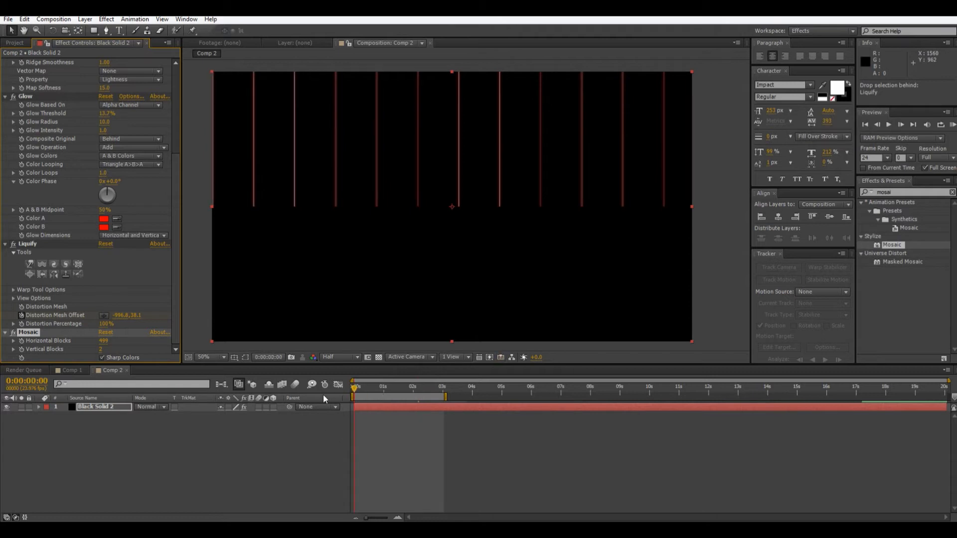
pyautogui.click(21, 345)
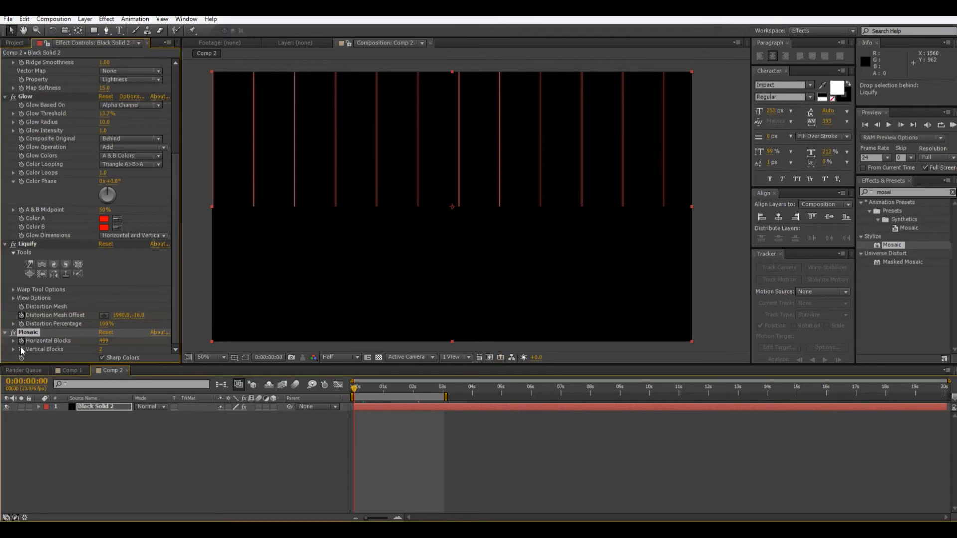
pyautogui.moveTo(358, 388); pyautogui.dragTo(363, 388)
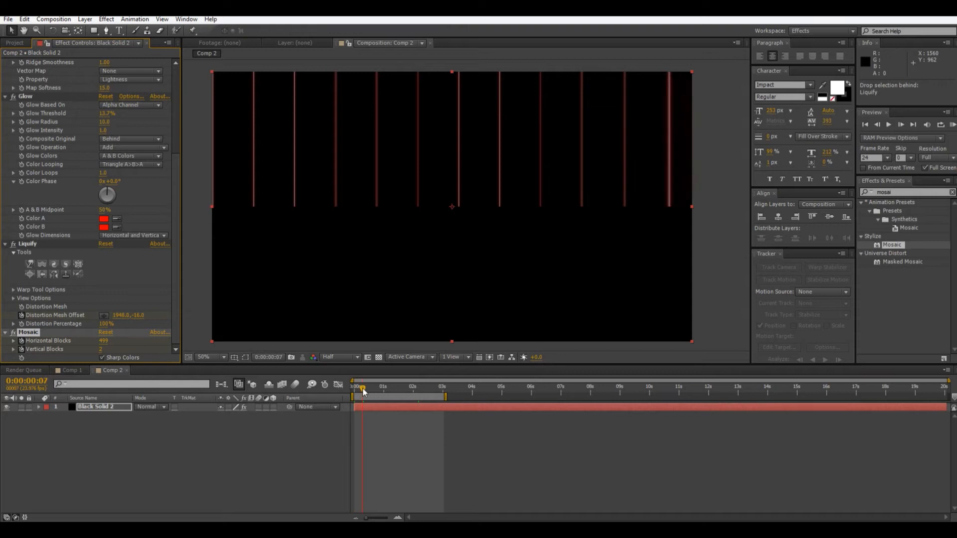
pyautogui.moveTo(102, 351); pyautogui.dragTo(349, 359)
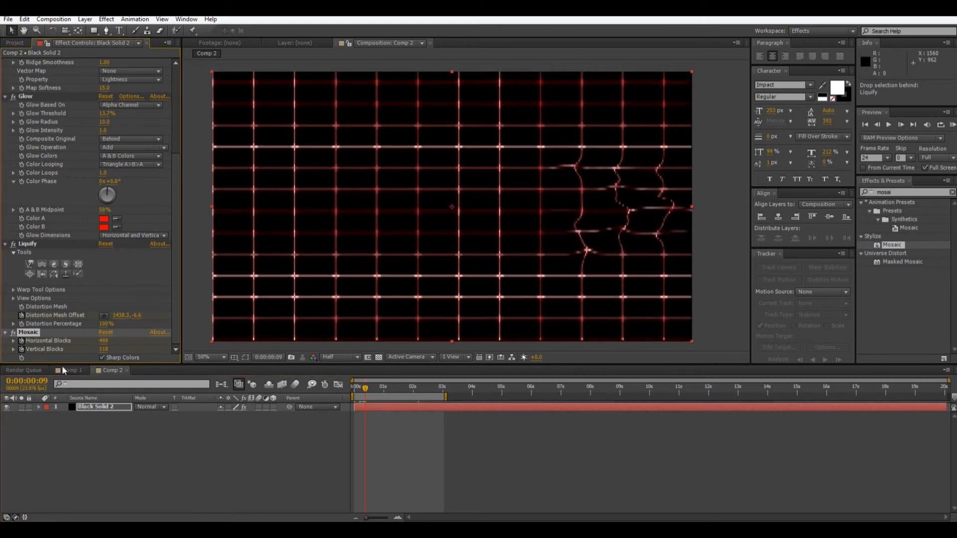
pyautogui.moveTo(104, 341); pyautogui.dragTo(2, 436)
# - At 0:00:01:01, set Mosaic's Horizontal Blocks to about 2037 and Vertical Blocks to about 2011, and preview the animation from the start
pyautogui.moveTo(373, 393); pyautogui.dragTo(386, 391)
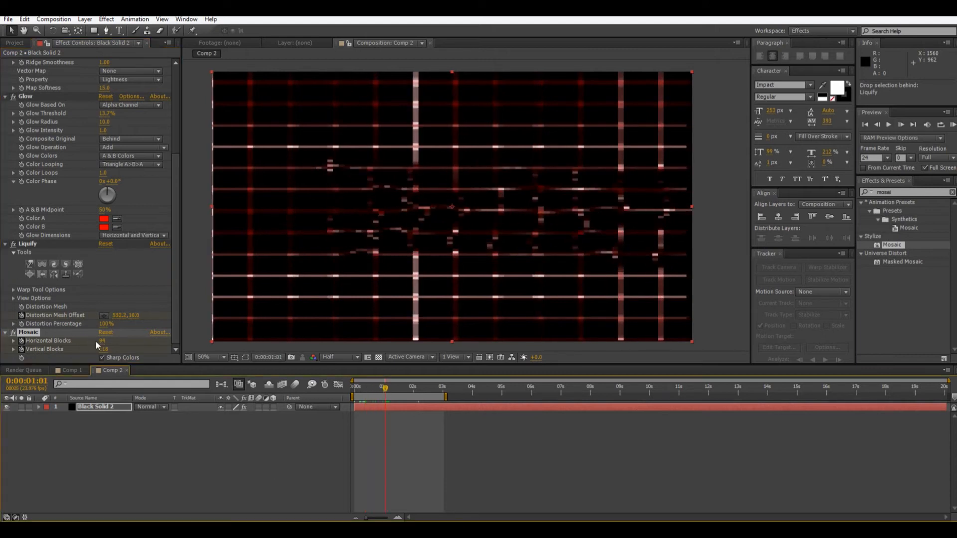
pyautogui.moveTo(102, 342); pyautogui.dragTo(267, 326)
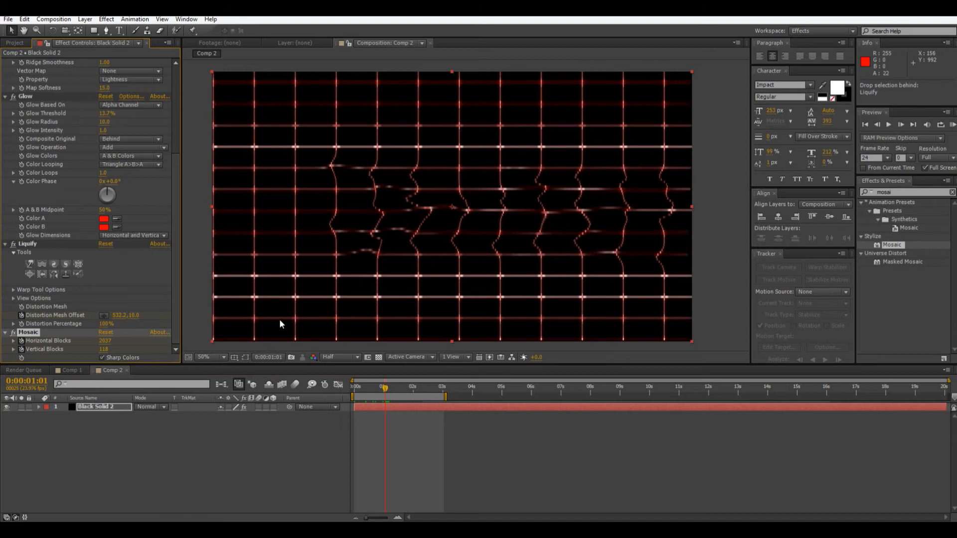
pyautogui.moveTo(107, 348); pyautogui.dragTo(553, 347)
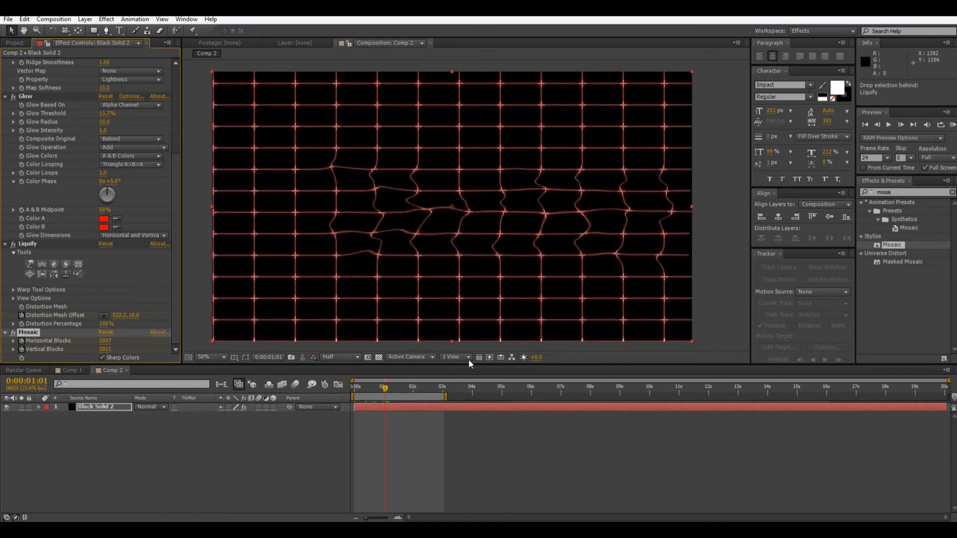
pyautogui.moveTo(382, 391); pyautogui.dragTo(276, 401)
pyautogui.press('space')
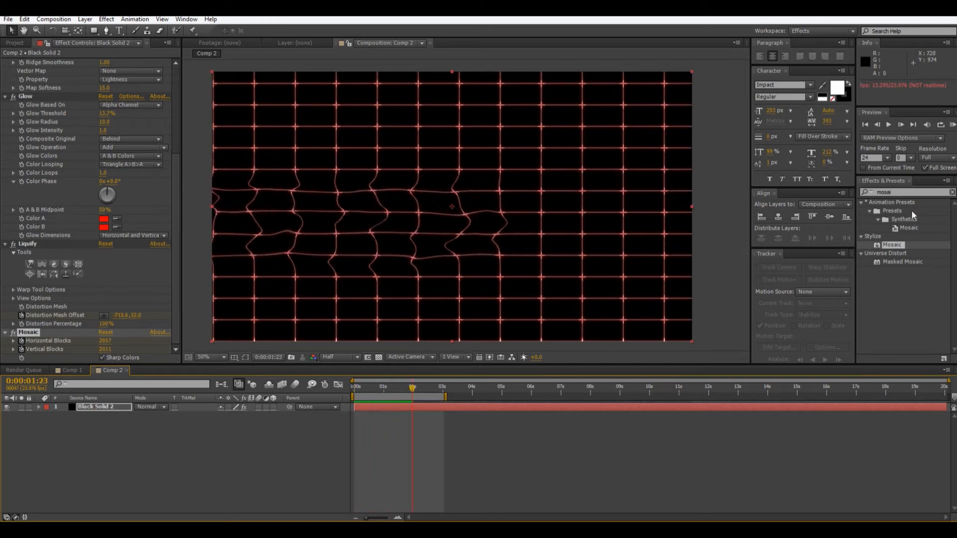
# - Find the Venetian Blinds effect and add it below Mosaic on the grid layer
pyautogui.click(913, 195)
pyautogui.write('vene')
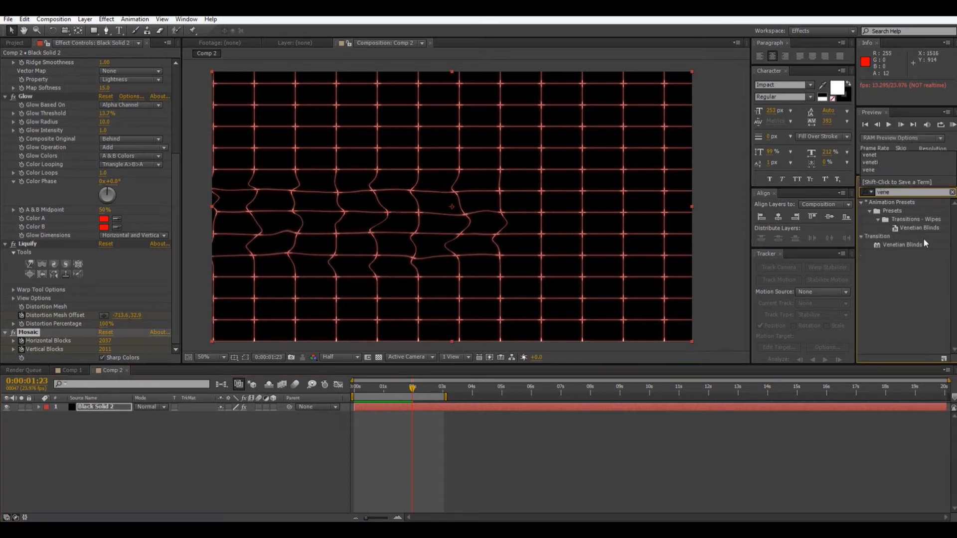
pyautogui.moveTo(924, 243); pyautogui.dragTo(50, 340)
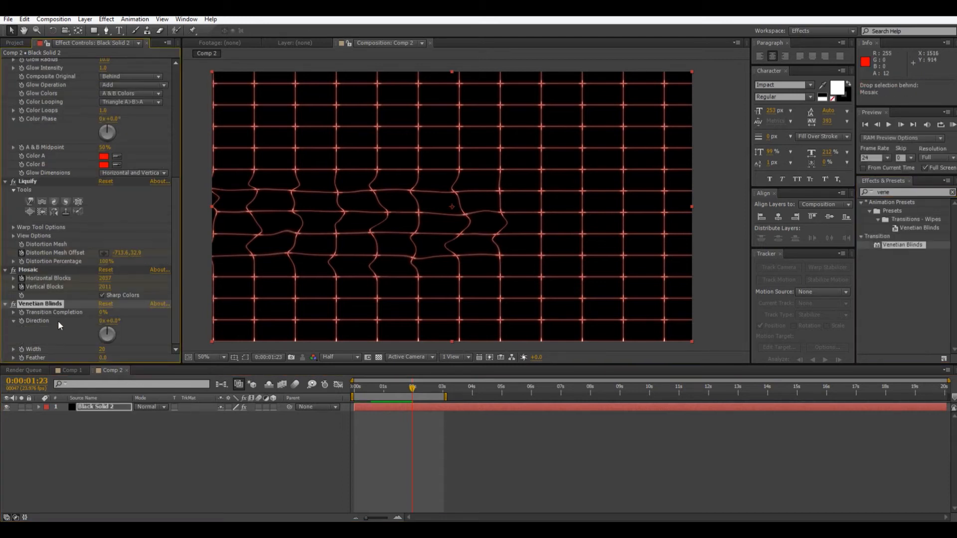
# - Try Venetian Blinds with Transition Completion at about 88% and Direction at 90°
pyautogui.moveTo(103, 313); pyautogui.dragTo(151, 312)
pyautogui.click(111, 322)
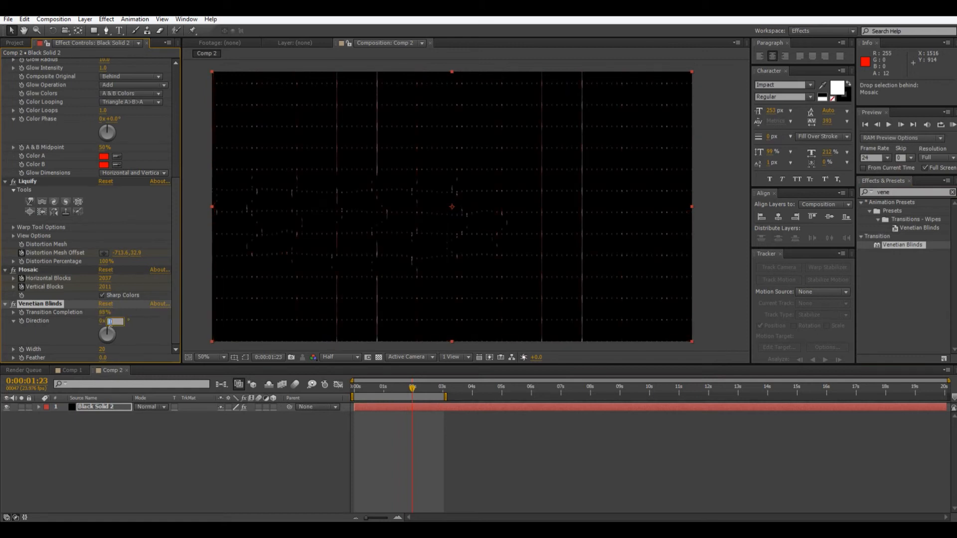
pyautogui.write('90')
pyautogui.press('Return')
pyautogui.press('/')
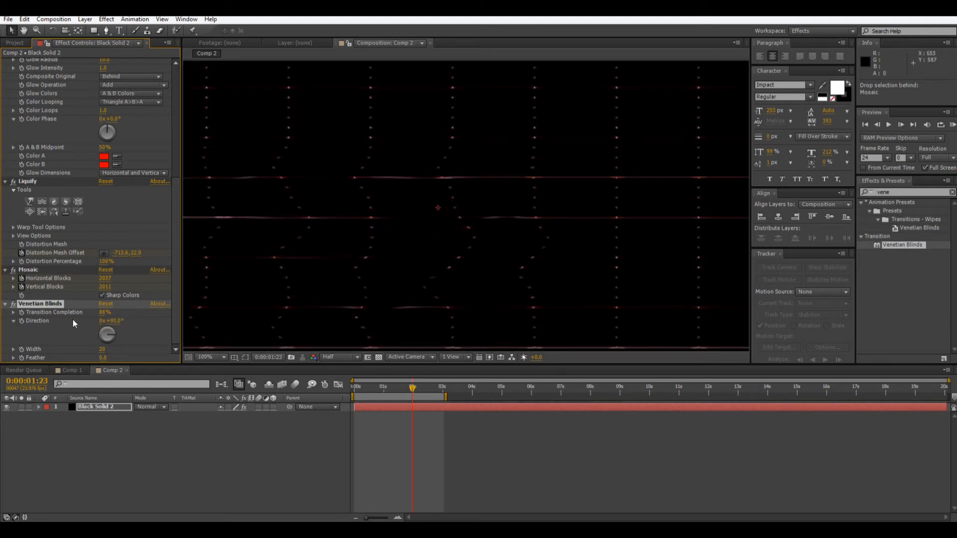
# - Set Venetian Blinds' Transition Completion to about 41% and its Direction to 0°
pyautogui.moveTo(102, 314); pyautogui.dragTo(138, 310)
pyautogui.scroll(-2, 460, 187)
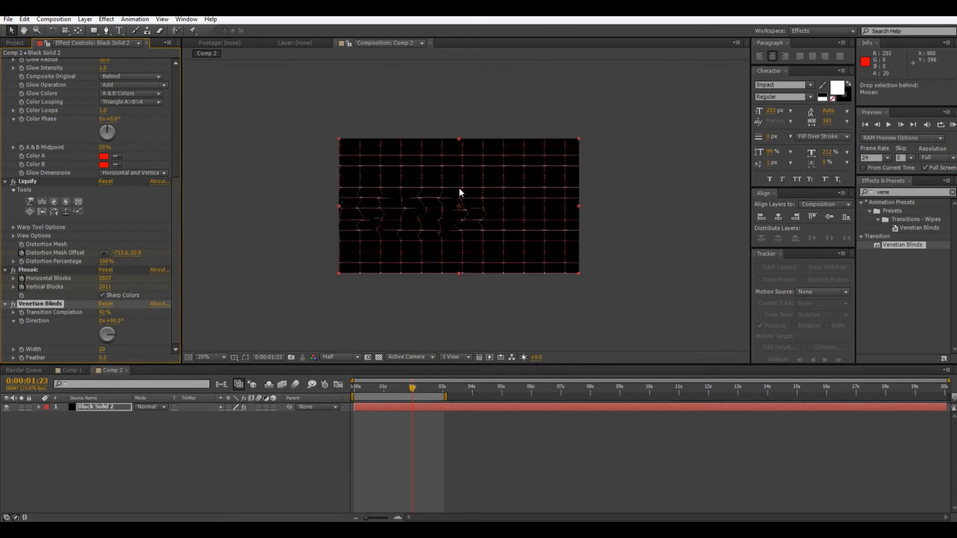
pyautogui.click(110, 322)
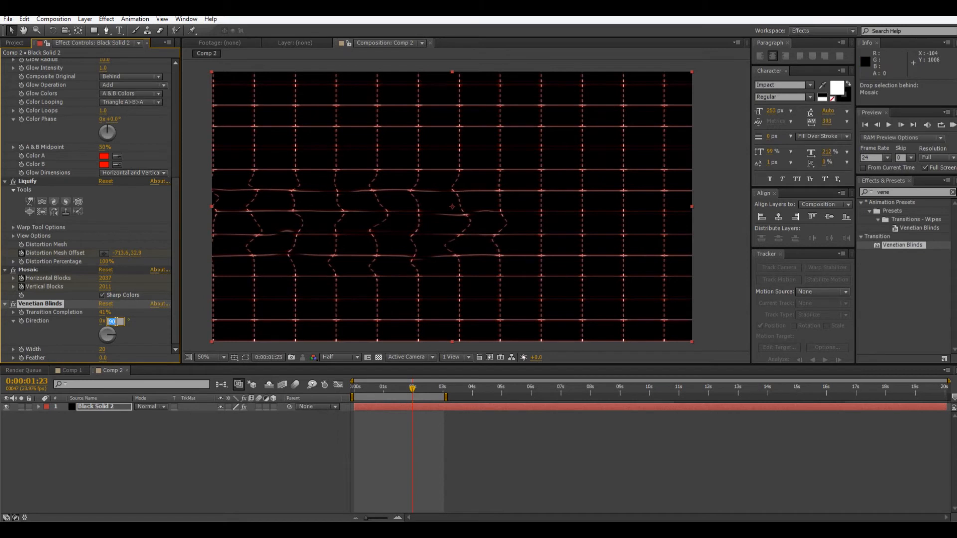
pyautogui.scroll(2, 379, 328)
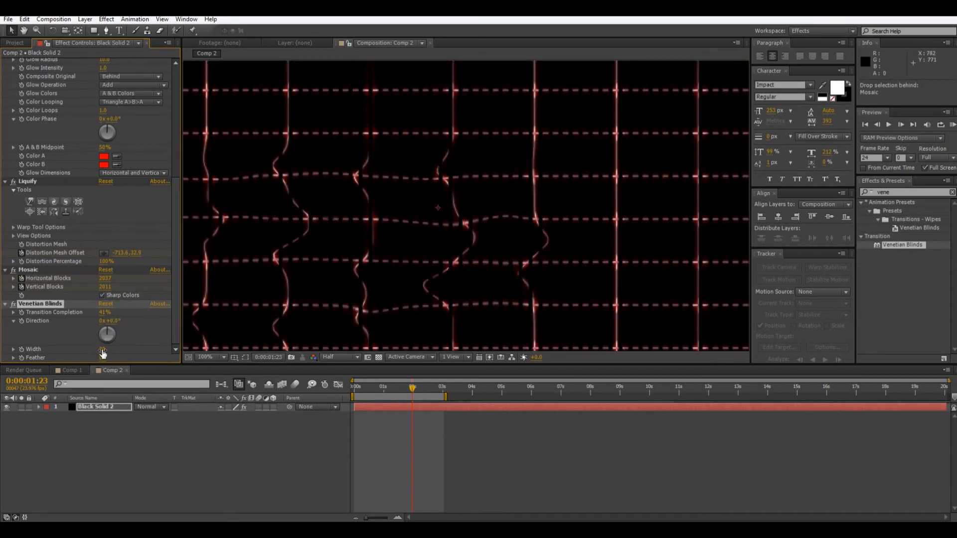
# - Widen the Venetian Blinds strips to a Width of 40 and set Transition Completion to about 44%
pyautogui.moveTo(101, 350); pyautogui.dragTo(110, 350)
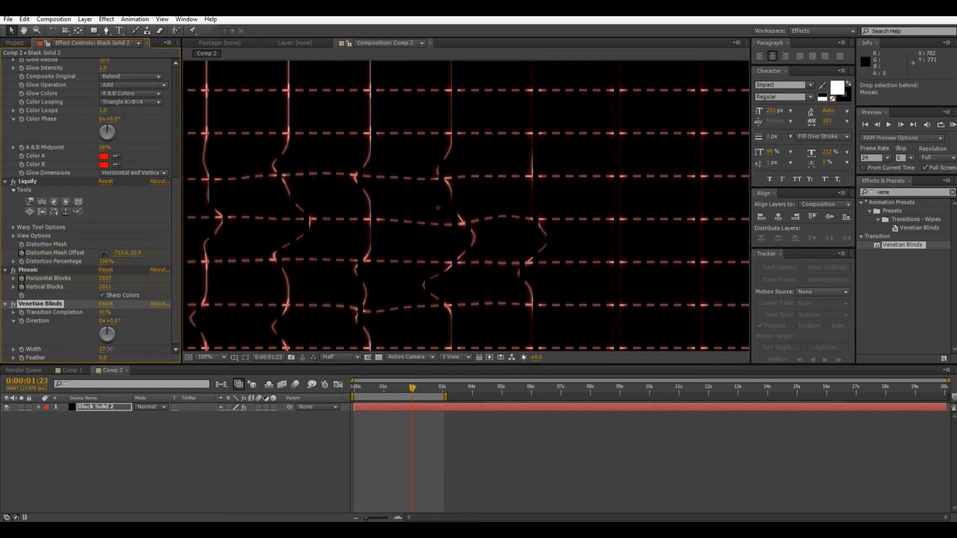
pyautogui.moveTo(120, 314)
pyautogui.mouseDown()
pyautogui.moveTo(137, 314)
pyautogui.moveTo(118, 314)
pyautogui.mouseUp()
pyautogui.moveTo(123, 349); pyautogui.dragTo(116, 352)
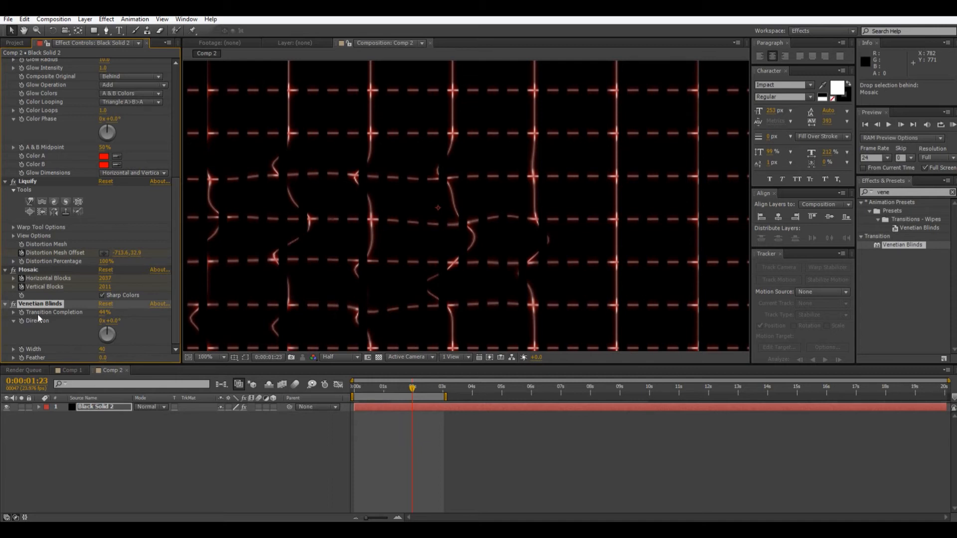
pyautogui.click(50, 327)
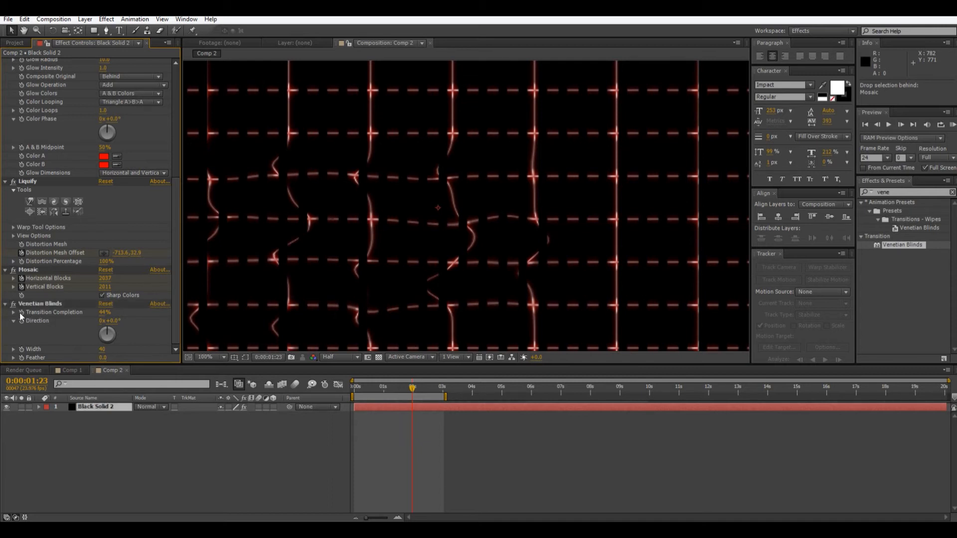
# - Add the expression wiggle(2,50) to Venetian Blinds' Transition Completion and preview the animation from 0 s
pyautogui.press('Home')
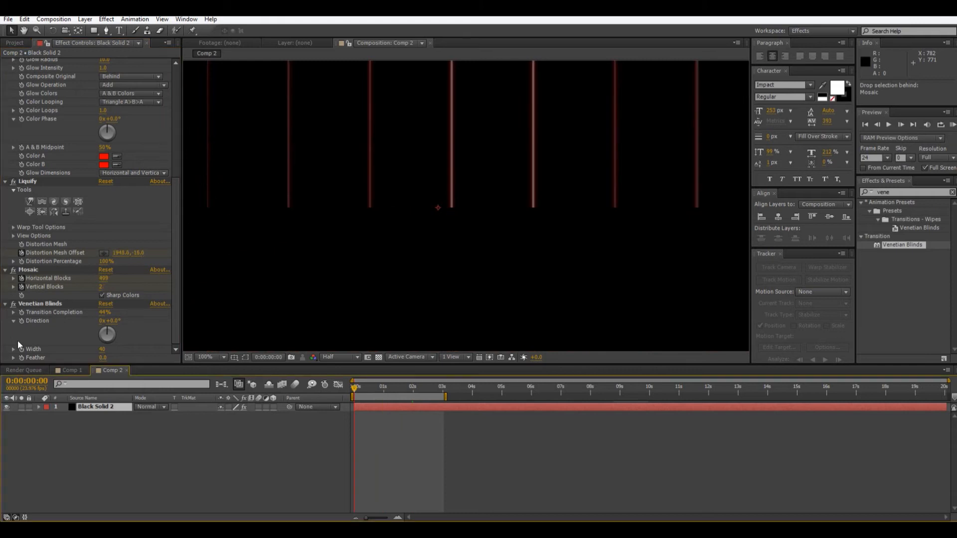
pyautogui.keyDown('alt'); pyautogui.click(22, 312); pyautogui.keyUp('alt')
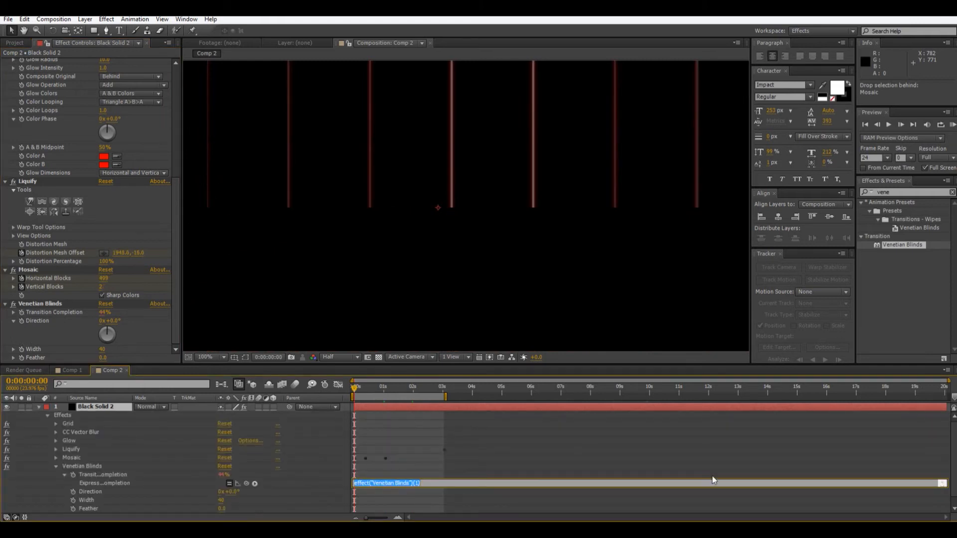
pyautogui.write('wiggle(2,50')
pyautogui.click(366, 394)
pyautogui.press('space')
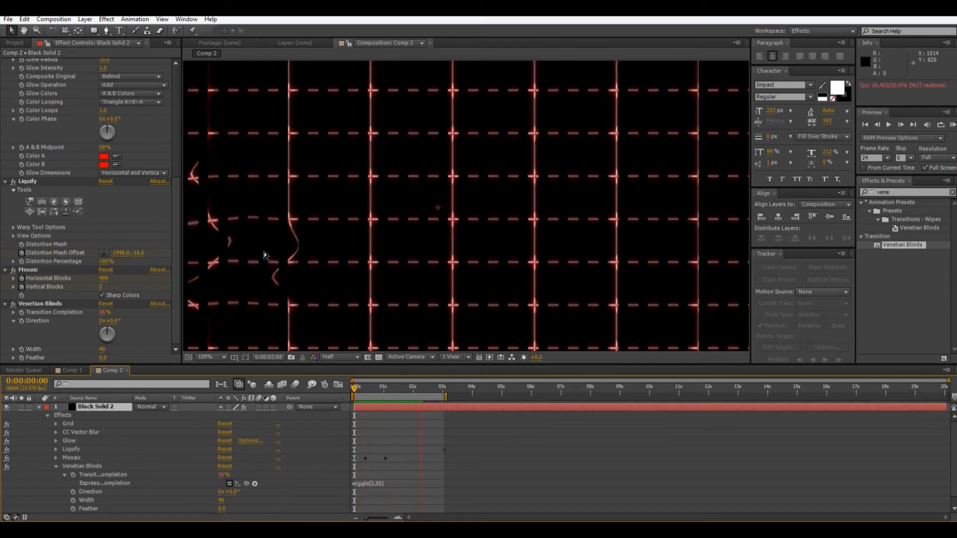
# - Find the Simple RGB Separation effect and add it below Venetian Blinds on the grid layer
pyautogui.click(916, 194)
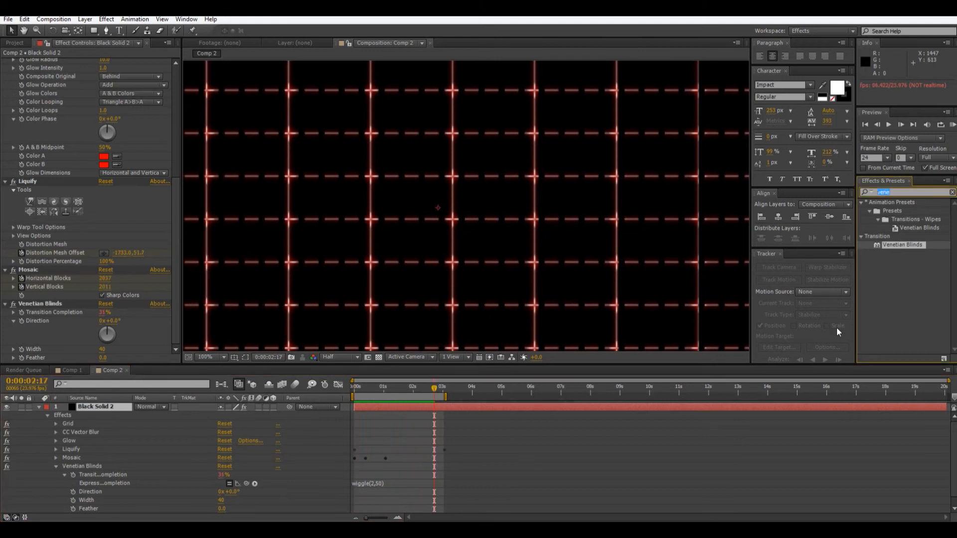
pyautogui.write('rgb')
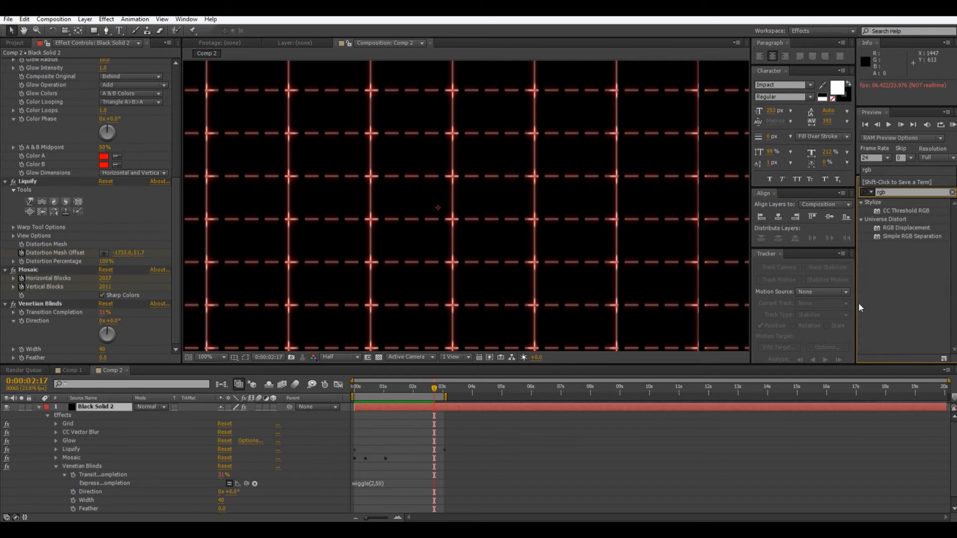
pyautogui.click(905, 238)
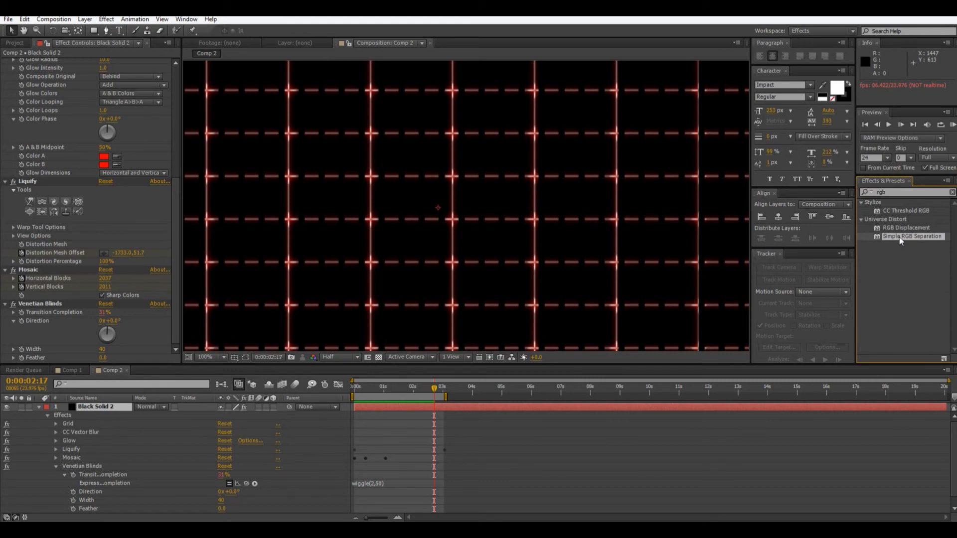
pyautogui.moveTo(899, 238); pyautogui.dragTo(66, 325)
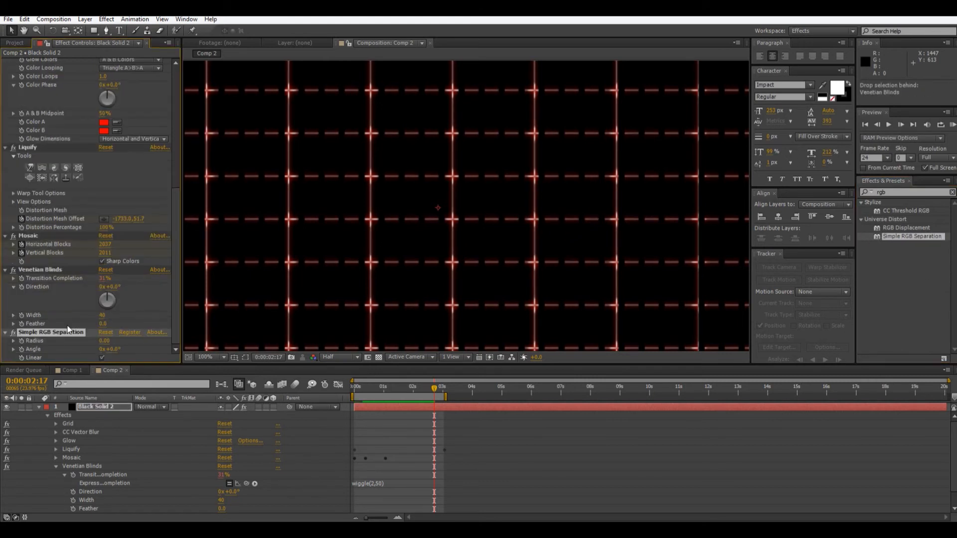
# - Set Simple RGB Separation's Radius to 2.00, return to 0 s and move the effect between Mosaic and Venetian Blinds
pyautogui.moveTo(107, 339)
pyautogui.mouseDown()
pyautogui.moveTo(120, 339)
pyautogui.moveTo(61, 337)
pyautogui.moveTo(112, 344)
pyautogui.mouseUp()
pyautogui.moveTo(434, 388); pyautogui.dragTo(353, 394)
pyautogui.click(86, 254)
pyautogui.moveTo(50, 332); pyautogui.dragTo(85, 253)
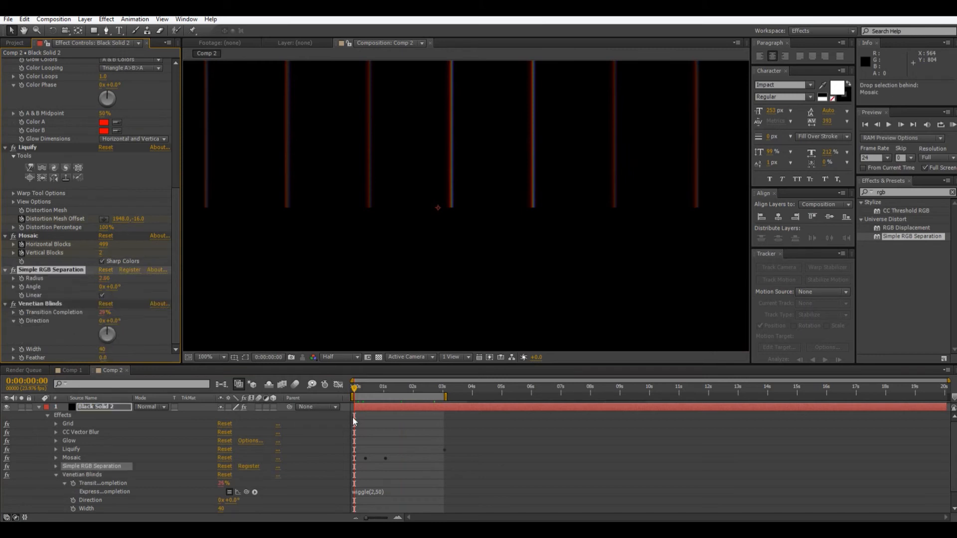
# - Go to 0:00:02:01 and examine the colour separation along the distorted grid lines up close
pyautogui.moveTo(394, 395); pyautogui.dragTo(411, 395)
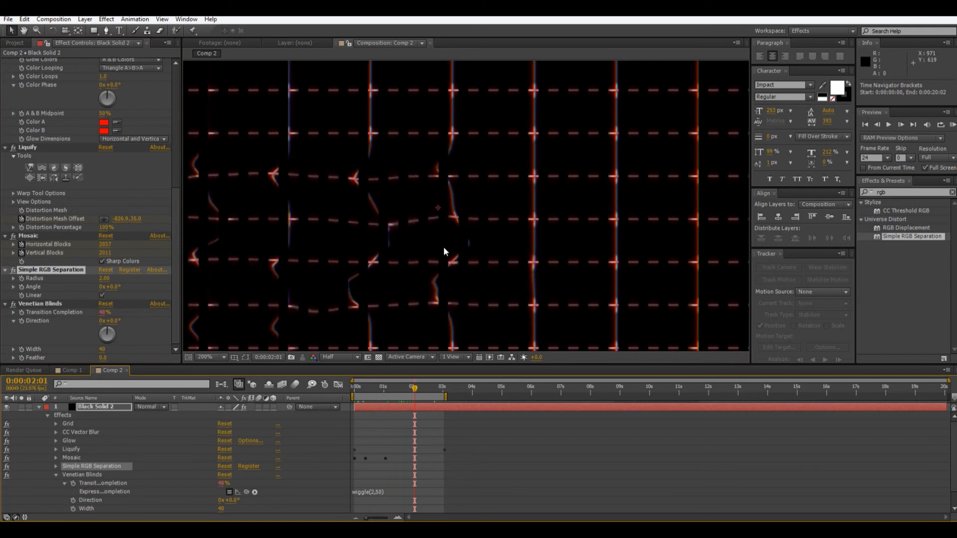
pyautogui.scroll(4, 444, 248)
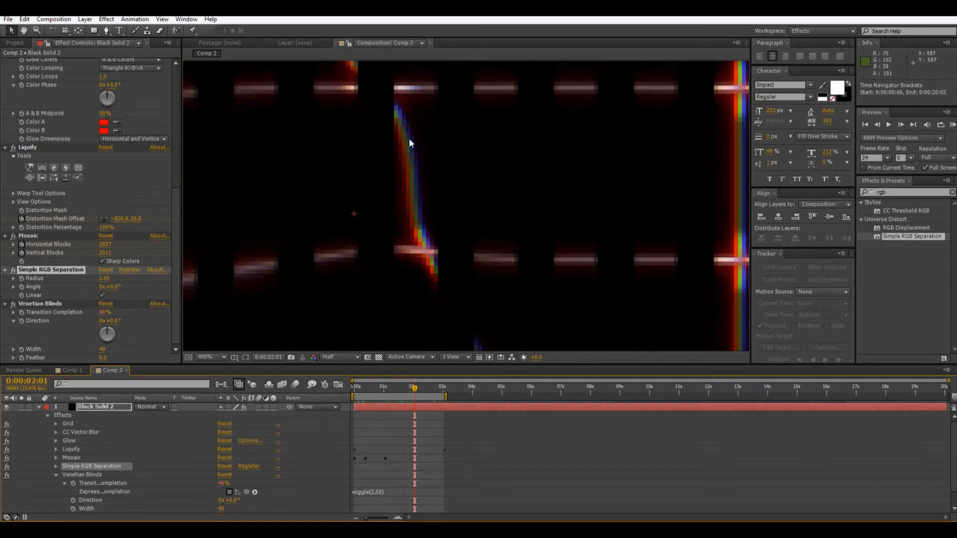
pyautogui.scroll(-5, 411, 167)
pyautogui.scroll(1, 411, 170)
pyautogui.scroll(-1, 411, 166)
# - Add a second Glow effect below Venetian Blinds on the grid layer, with Glow Intensity 3.6 and Glow Radius 48
pyautogui.click(914, 192)
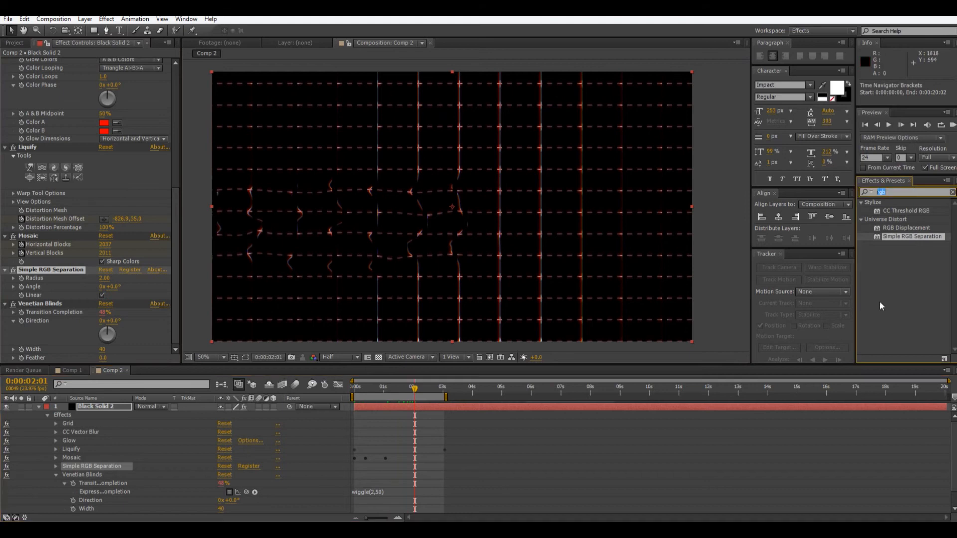
pyautogui.write('glow')
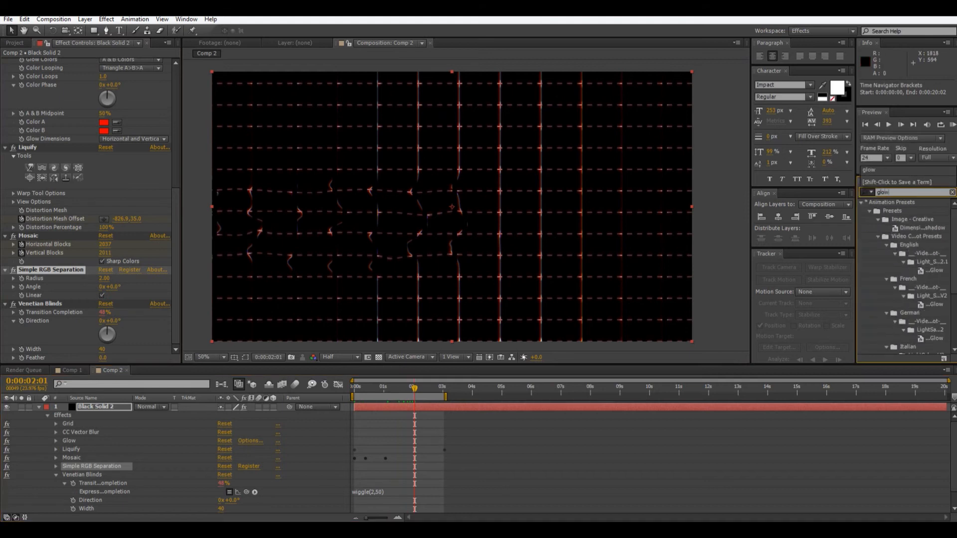
pyautogui.scroll(-4, 927, 339)
pyautogui.moveTo(890, 316); pyautogui.dragTo(74, 341)
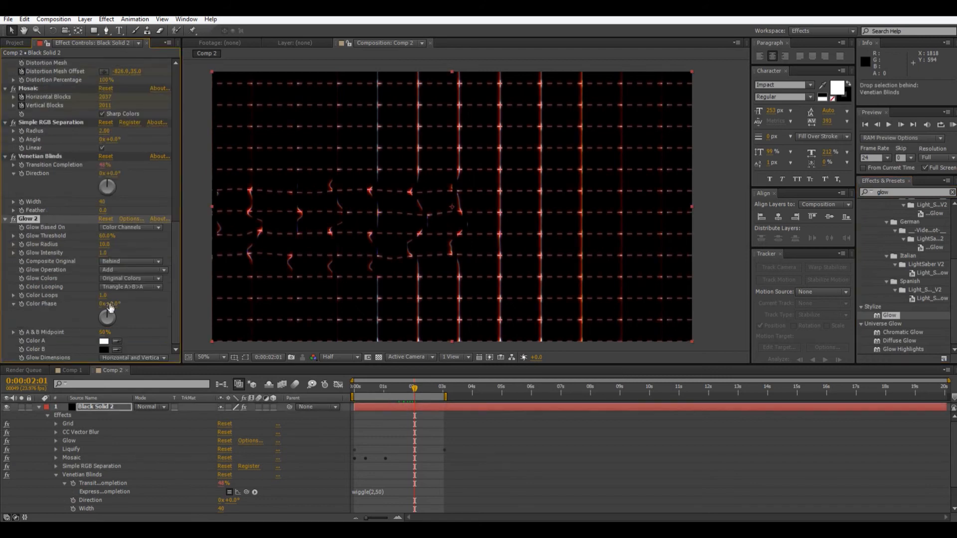
pyautogui.moveTo(104, 255); pyautogui.dragTo(219, 245)
pyautogui.moveTo(105, 245); pyautogui.dragTo(131, 246)
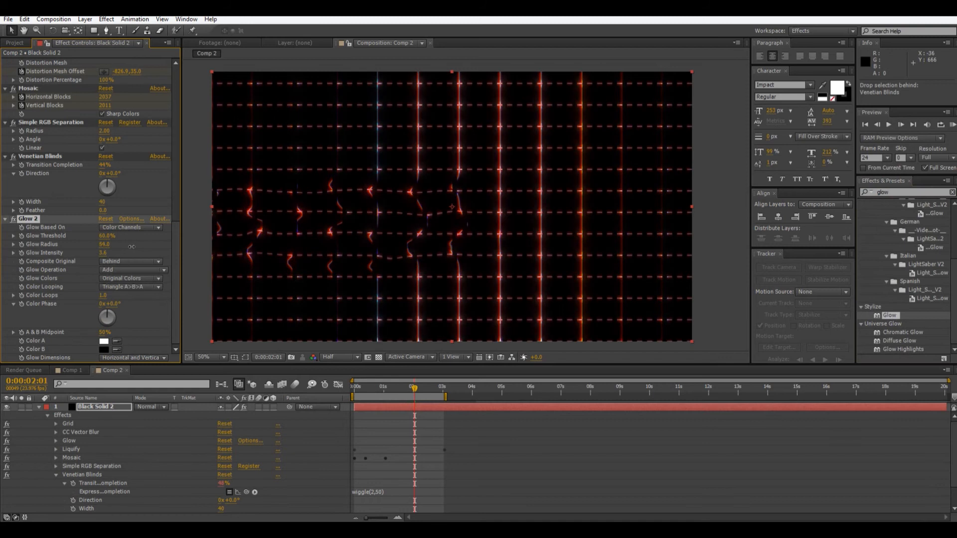
# - Add the Curves effect below the second Glow and bend its RGB curve upward to brighten the grid
pyautogui.click(907, 193)
pyautogui.write('curves')
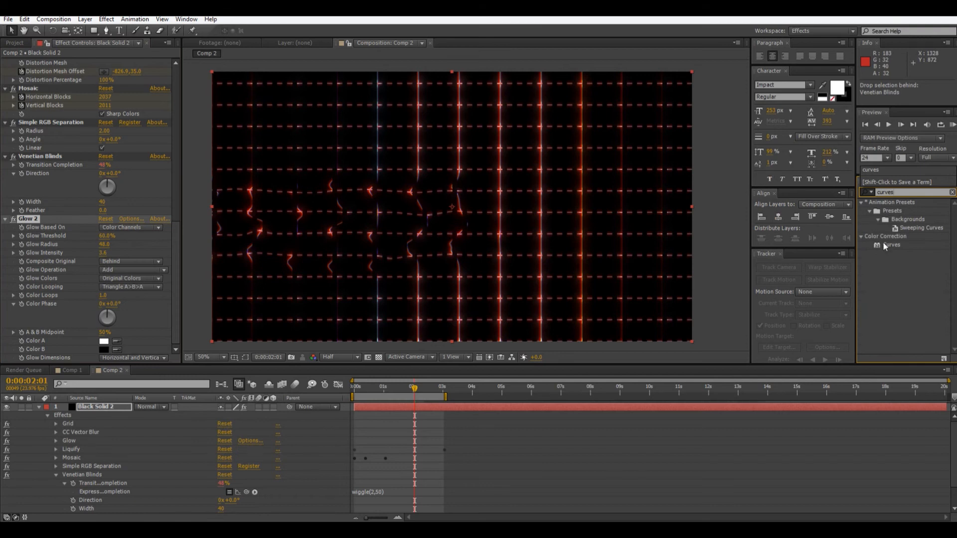
pyautogui.moveTo(885, 246); pyautogui.dragTo(50, 302)
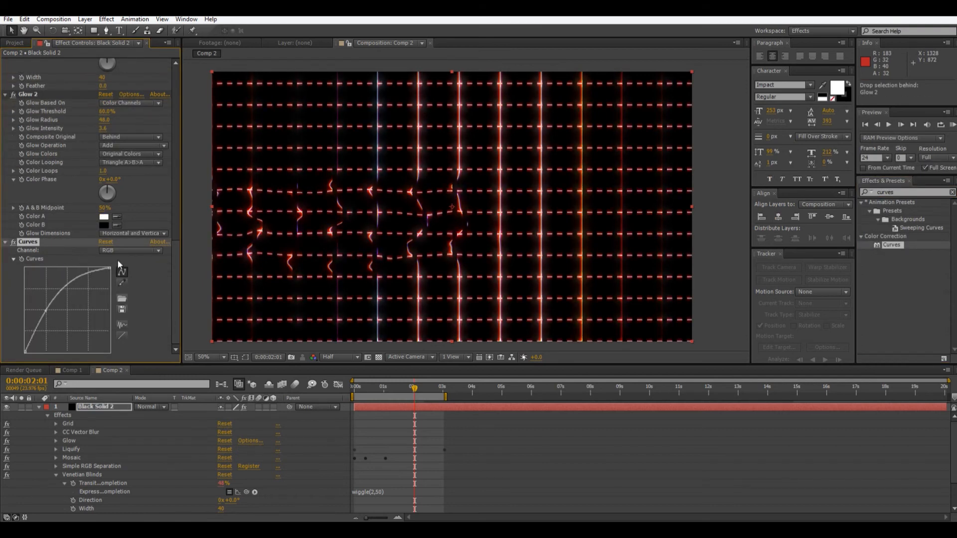
# - Adjust the midpoint of the Curves effect's Red channel slightly and raise the middle of its Green channel
pyautogui.click(122, 251)
pyautogui.click(115, 269)
pyautogui.moveTo(60, 317)
pyautogui.mouseDown()
pyautogui.moveTo(72, 287)
pyautogui.moveTo(58, 321)
pyautogui.mouseUp()
pyautogui.click(127, 251)
pyautogui.click(131, 281)
pyautogui.moveTo(66, 310); pyautogui.dragTo(64, 302)
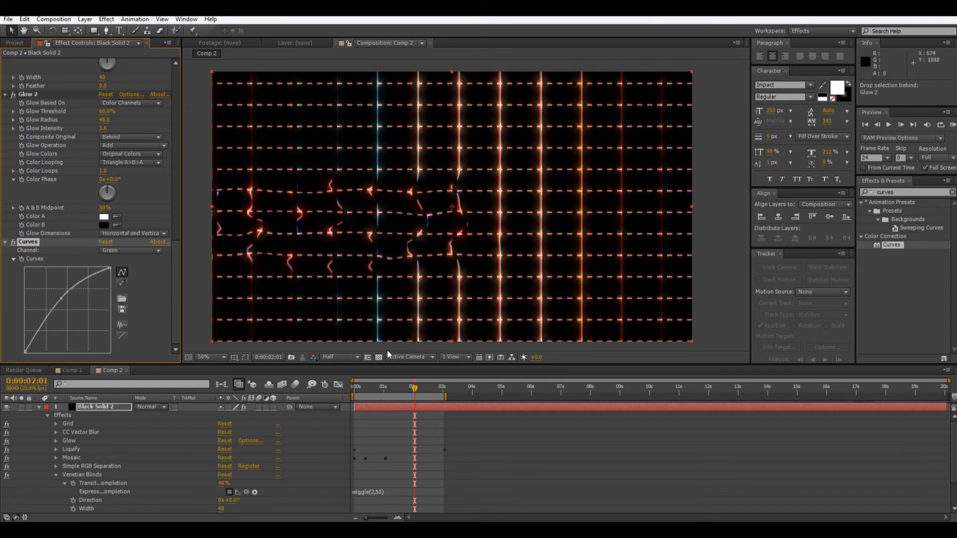
# - Return to 0 s and preview the grid animation with the added glow and colour correction
pyautogui.moveTo(414, 388); pyautogui.dragTo(323, 397)
pyautogui.scroll(-2, 280, 289)
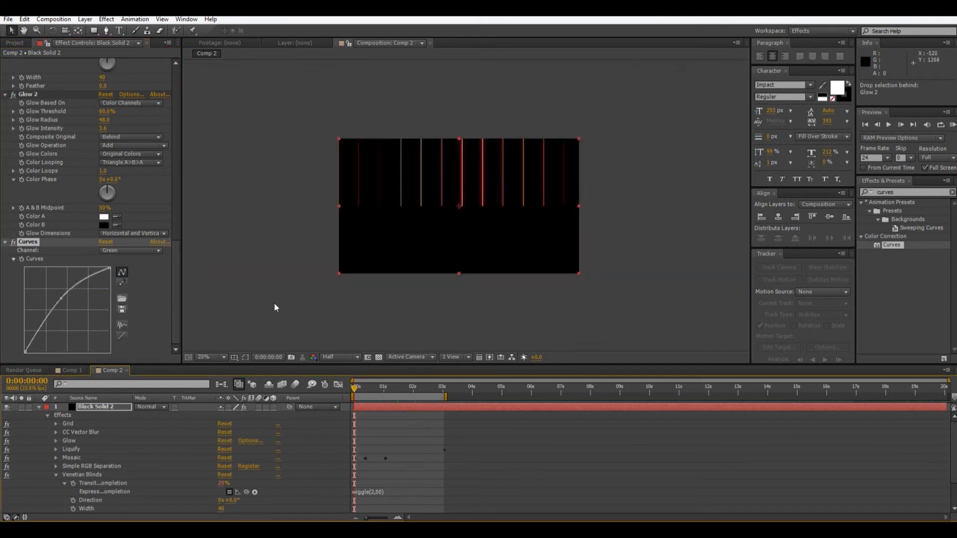
pyautogui.click(276, 304)
pyautogui.scroll(2, 276, 304)
pyautogui.press('space')
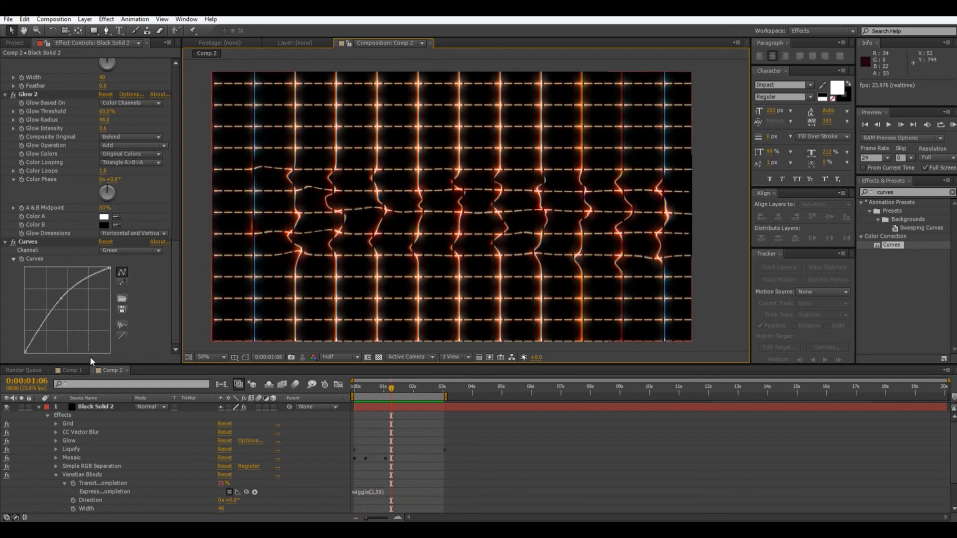
# - Compare the grid in Comp 1 at 0:00:01:10 with the grid in Comp 2, viewing both up close
pyautogui.click(60, 370)
pyautogui.moveTo(379, 387); pyautogui.dragTo(398, 396)
pyautogui.press('.')
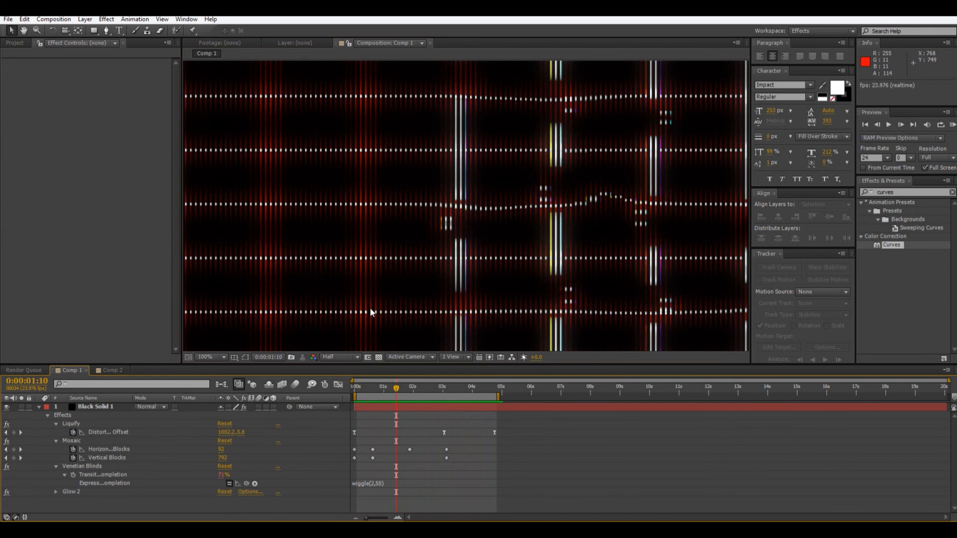
pyautogui.click(104, 370)
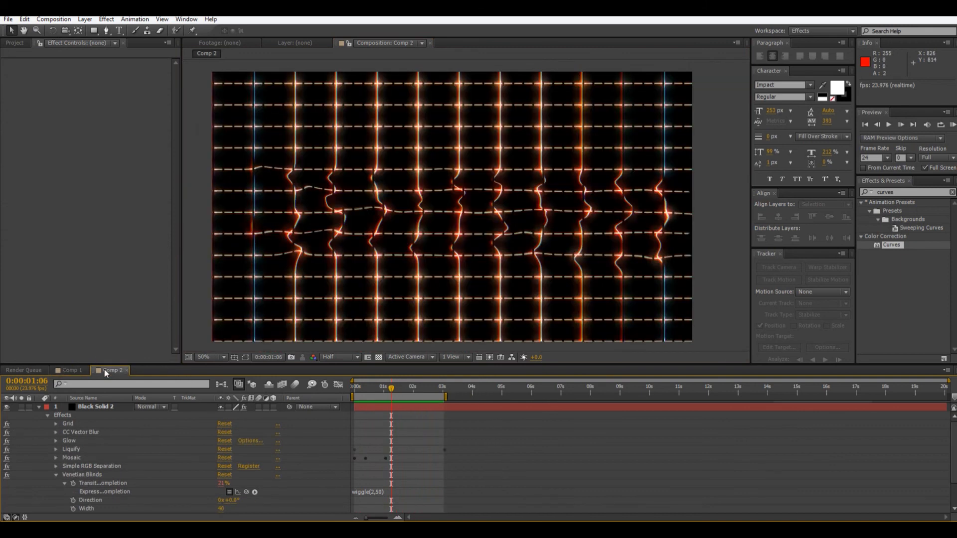
pyautogui.press('.')
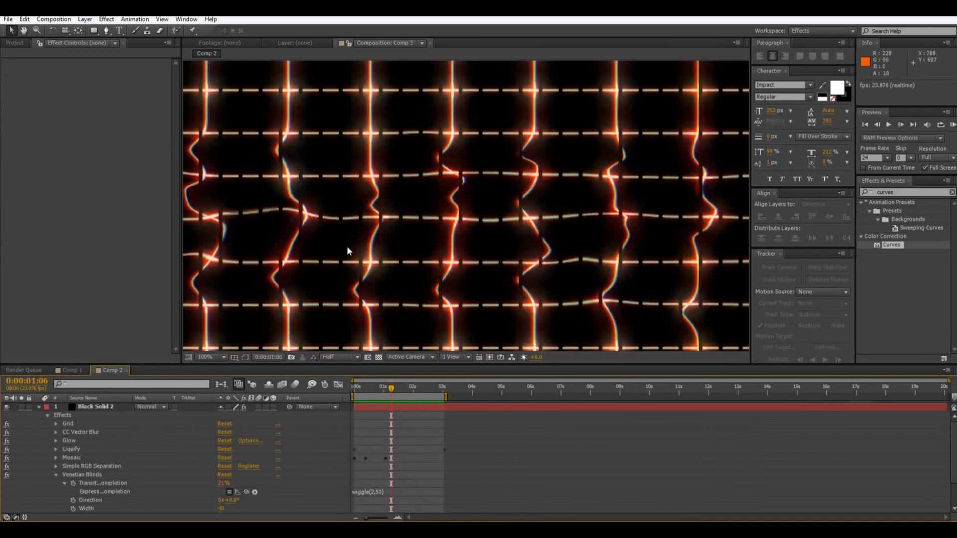
# - Move Comp 1 to 0:00:02:18 and compare its grid with Comp 2 again, viewing the whole Comp 1 frame
pyautogui.click(79, 369)
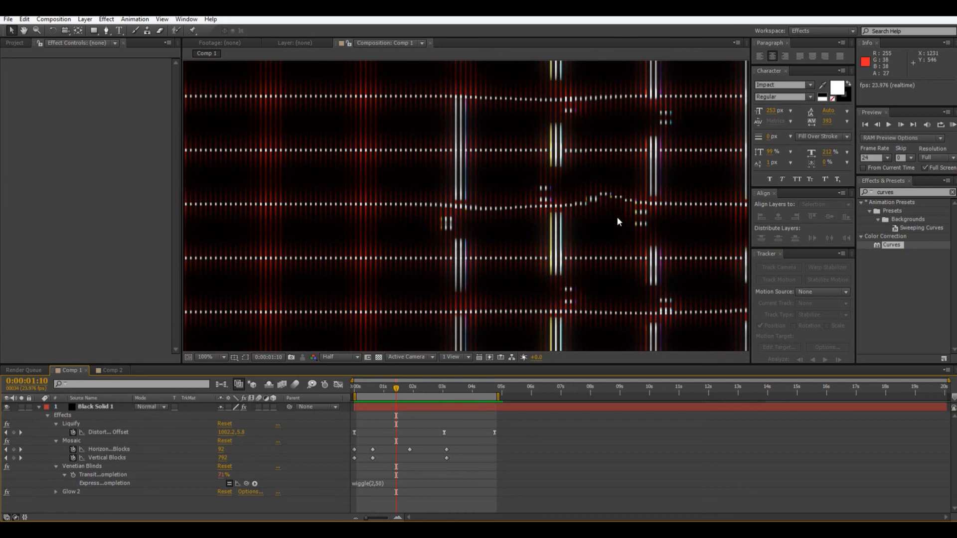
pyautogui.moveTo(423, 387)
pyautogui.mouseDown()
pyautogui.moveTo(442, 387)
pyautogui.moveTo(433, 390)
pyautogui.mouseUp()
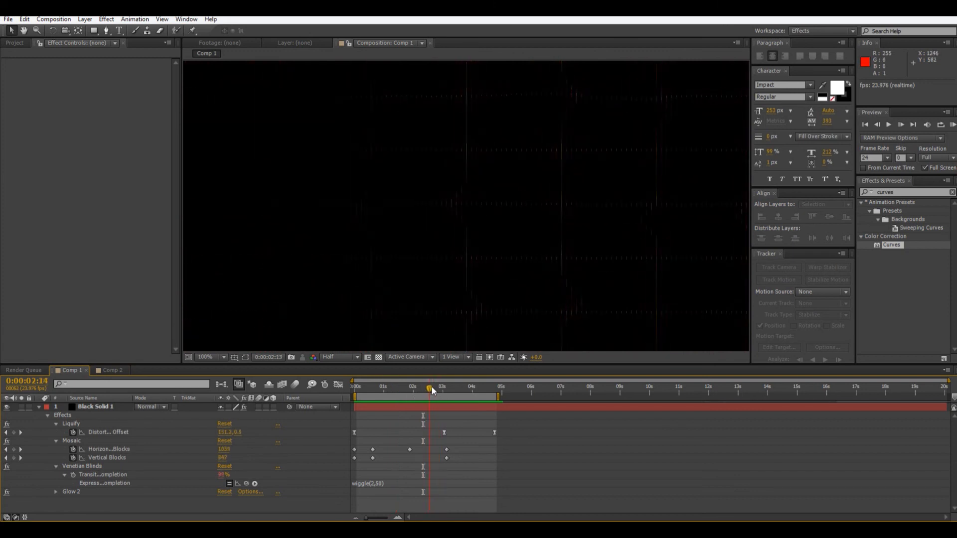
pyautogui.click(110, 370)
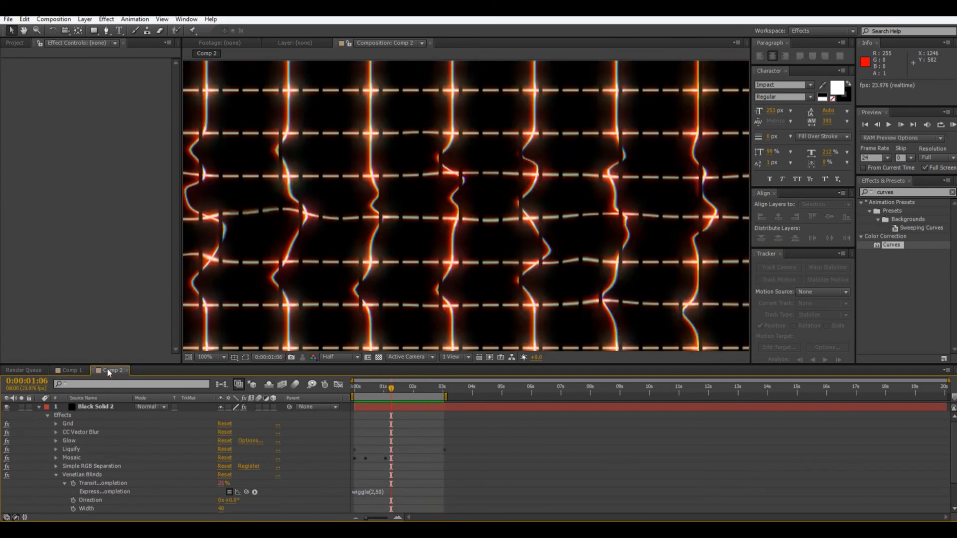
pyautogui.click(70, 371)
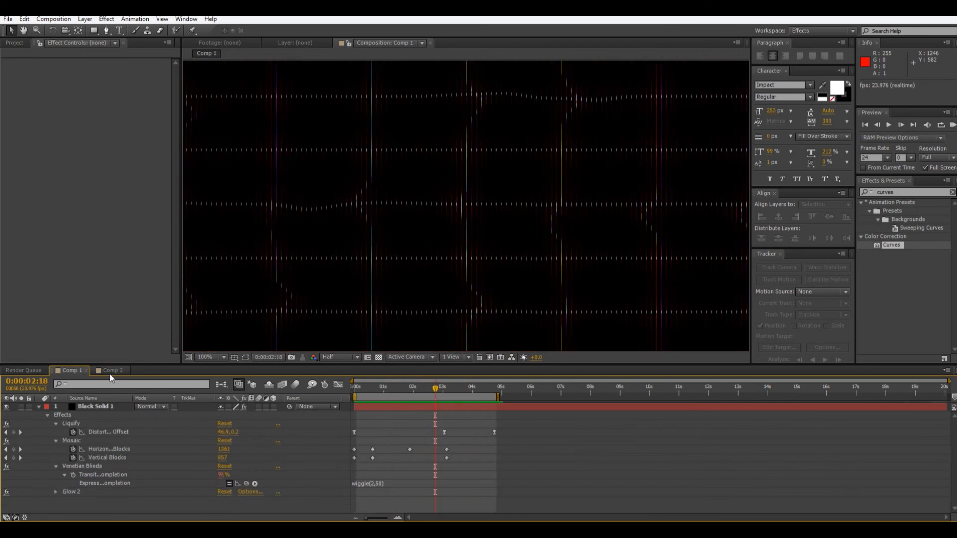
pyautogui.scroll(-2, 440, 215)
pyautogui.scroll(1, 441, 215)
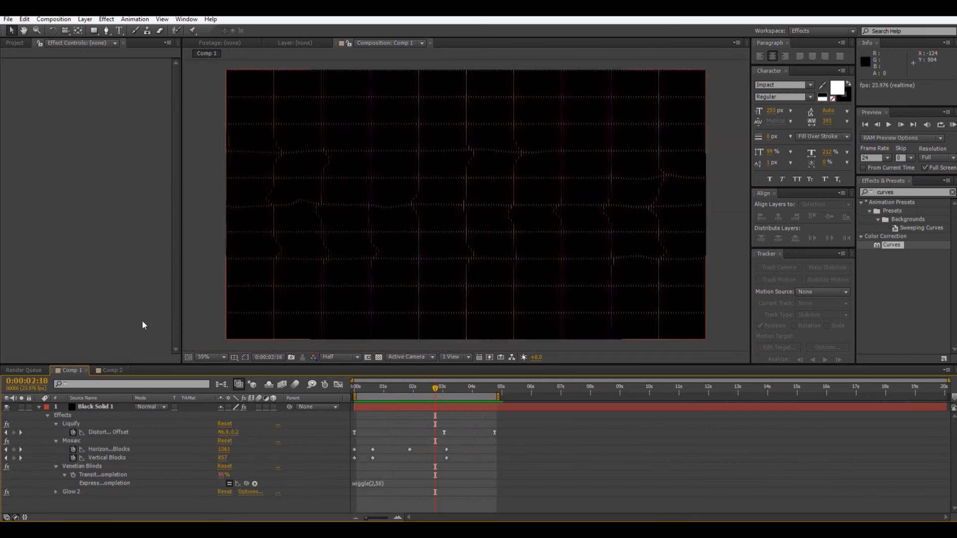
# - Go back to Comp 2, fit the whole grid in view and examine the frame at 0:00:01:08
pyautogui.click(109, 370)
pyautogui.scroll(-2, 301, 271)
pyautogui.scroll(1, 301, 271)
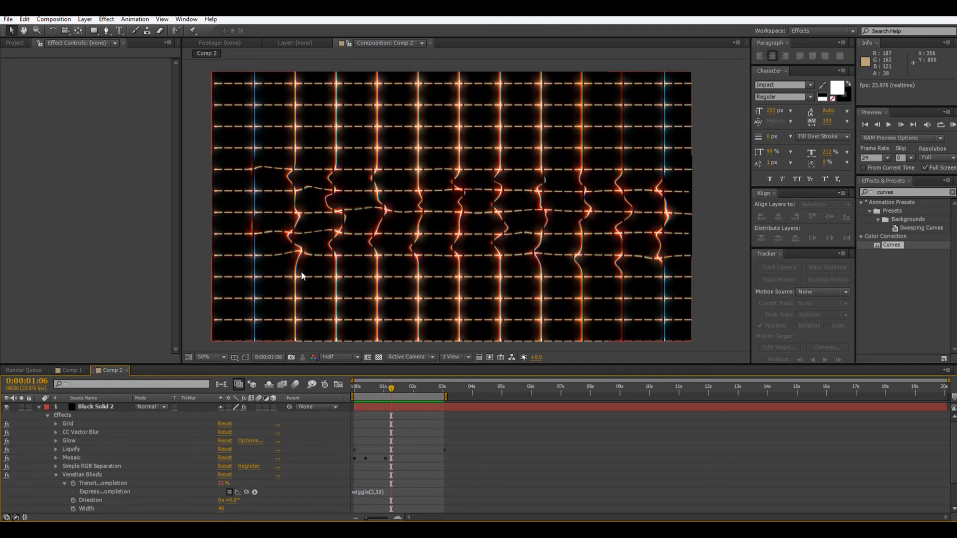
pyautogui.moveTo(391, 389)
pyautogui.mouseDown()
pyautogui.moveTo(362, 390)
pyautogui.moveTo(393, 389)
pyautogui.mouseUp()
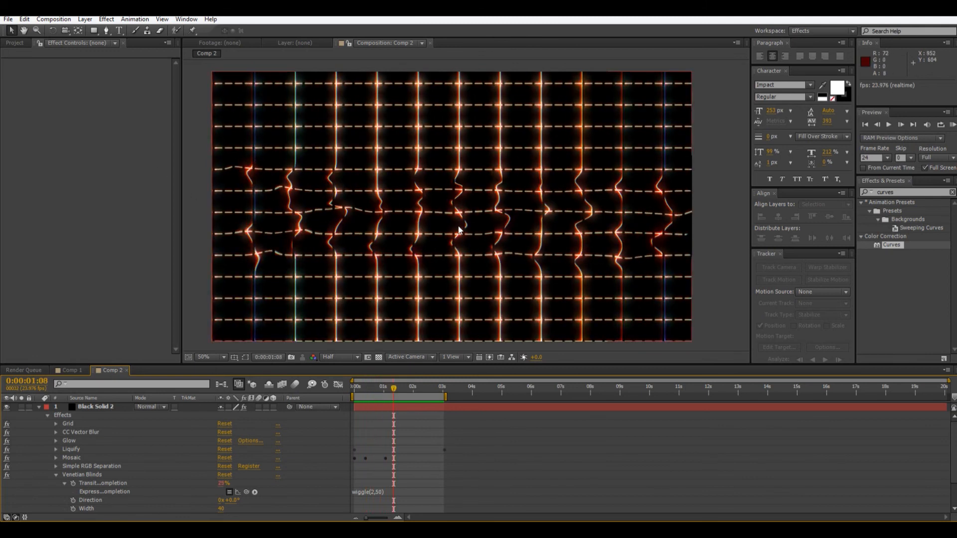